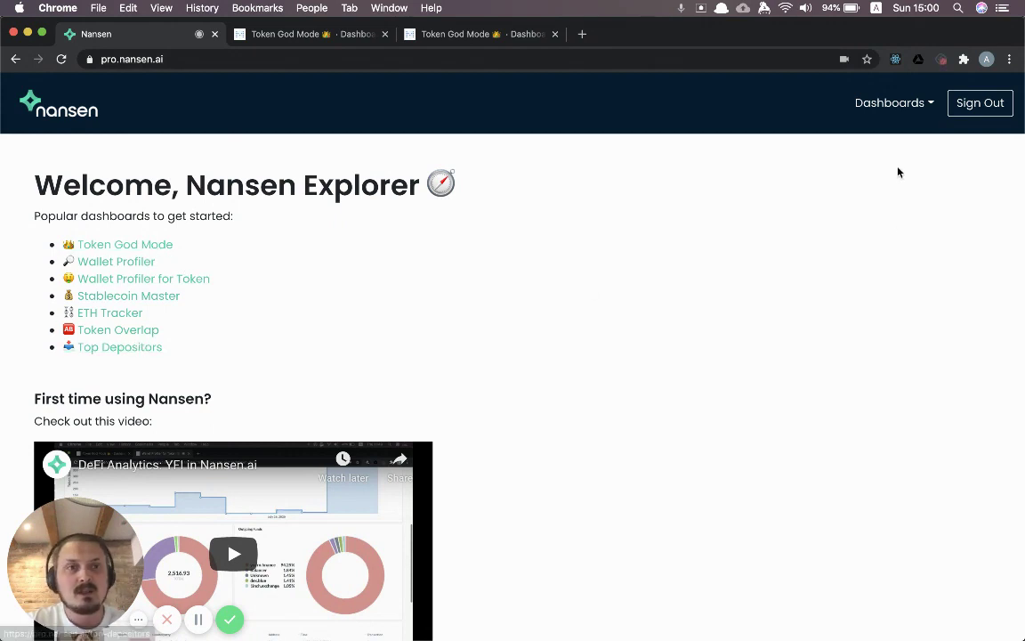
Step: Open the Top Depositors dashboard from Nansen's Dashboards list
click(888, 107)
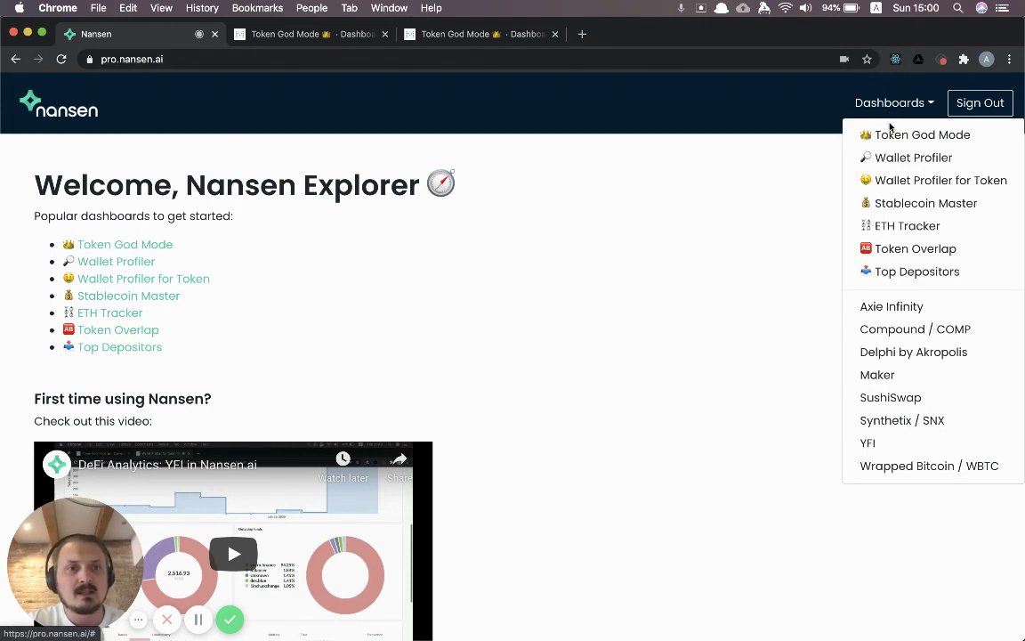
click(913, 273)
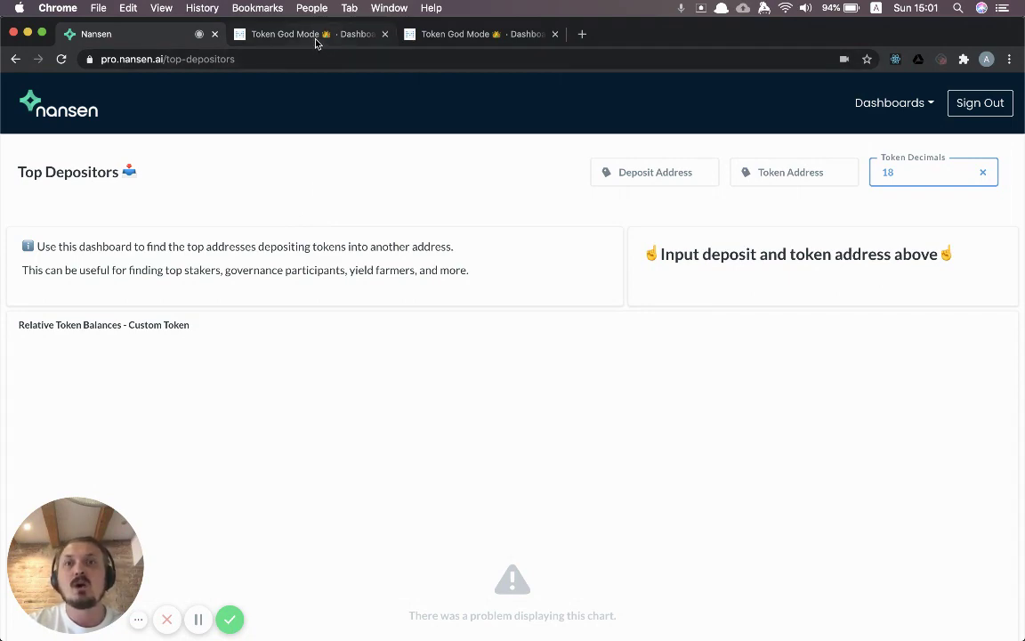
Step: Switch to the wNXM Token God Mode dashboard and highlight the top row's Yieldfarming.insure wNXM label
click(316, 40)
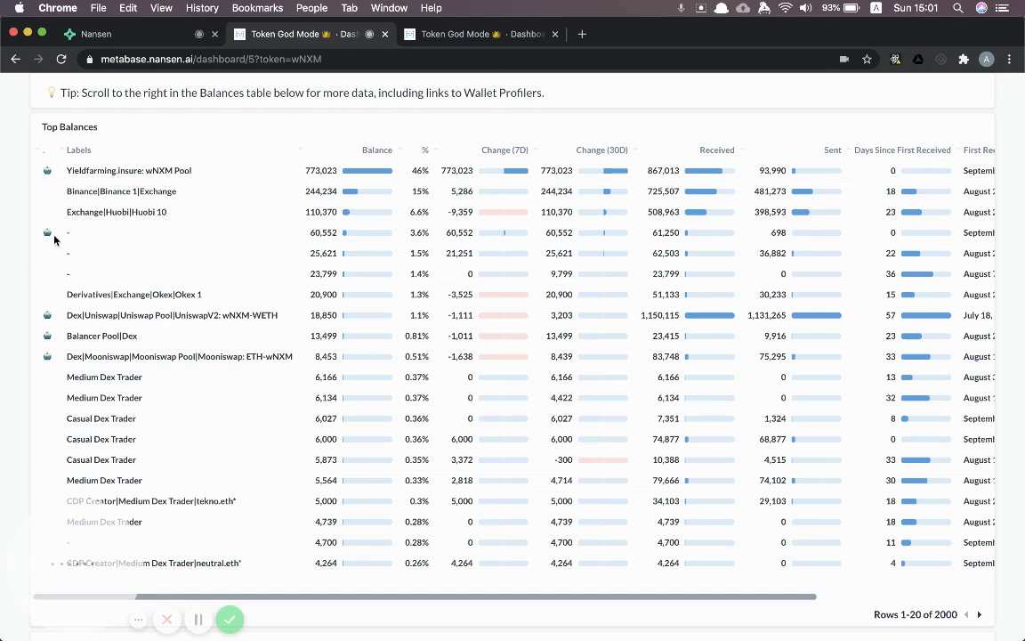
drag(66, 170, 137, 172)
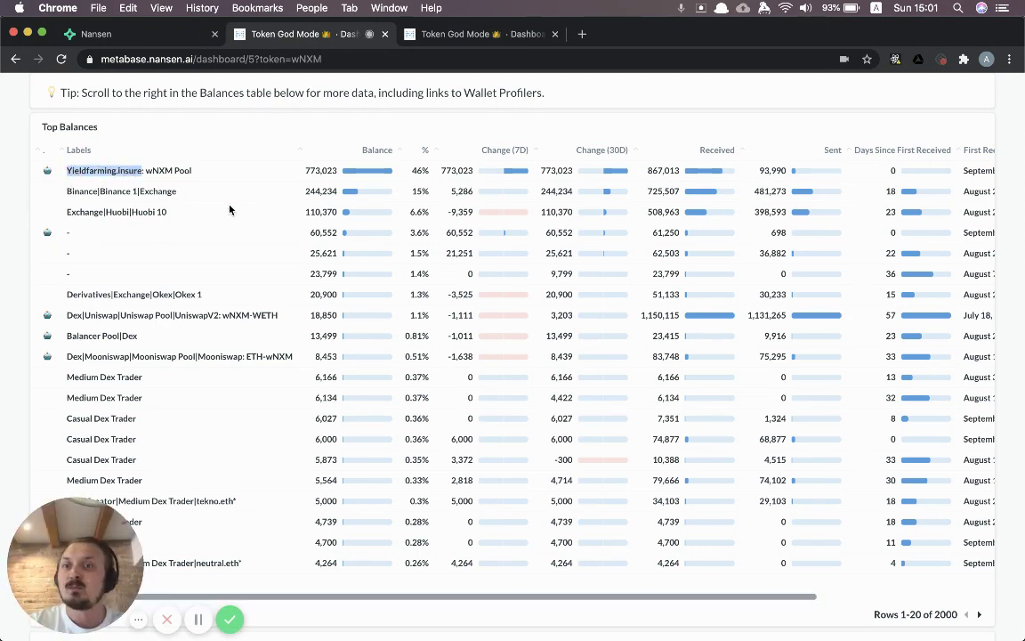
click(153, 171)
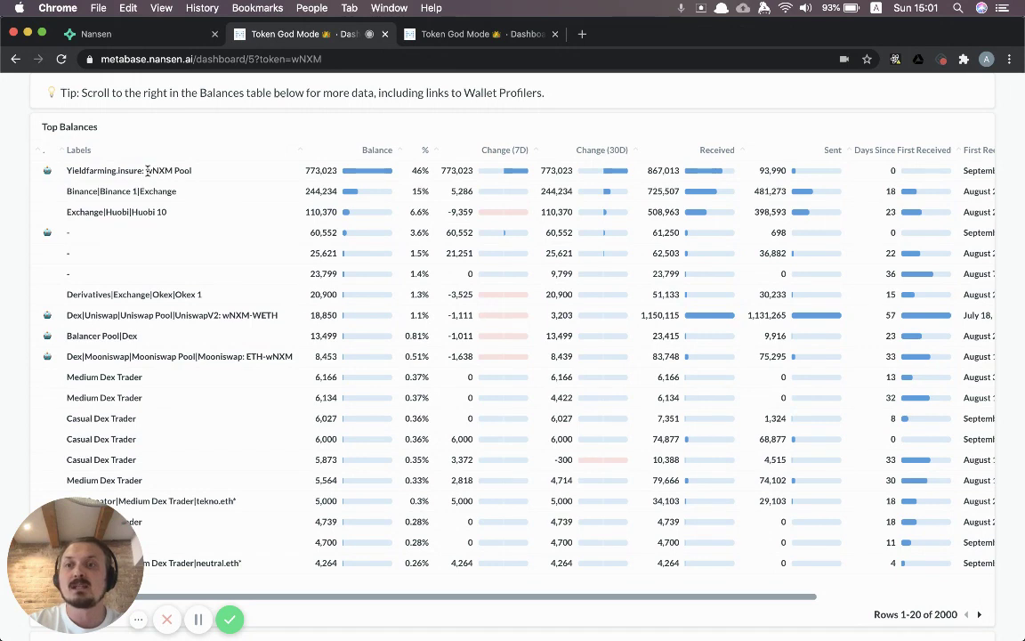
drag(148, 171, 170, 171)
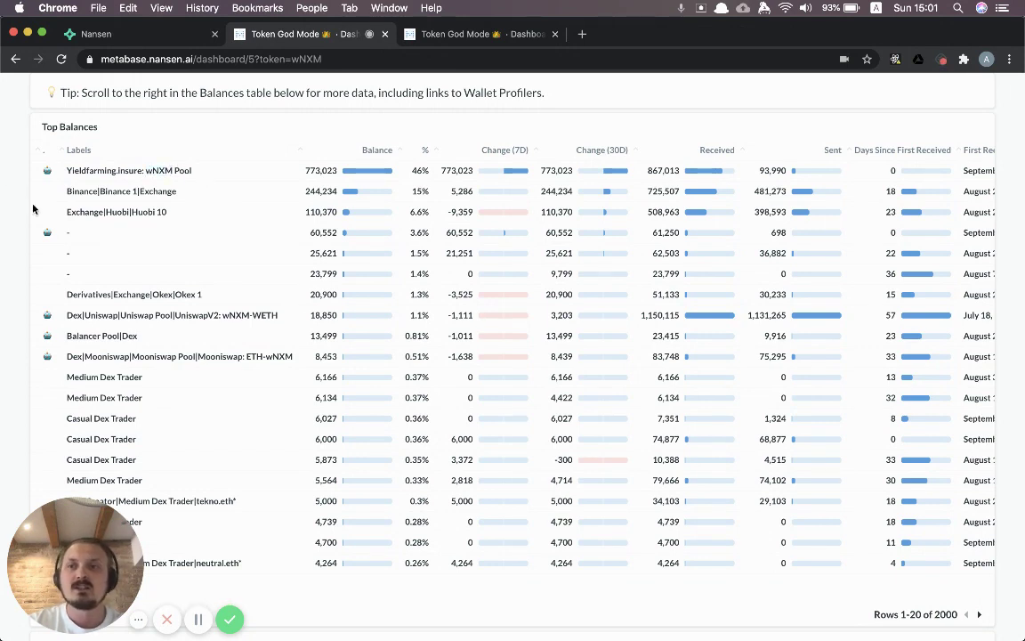
scroll(21, 211, down, 10)
scroll(20, 210, up, 15)
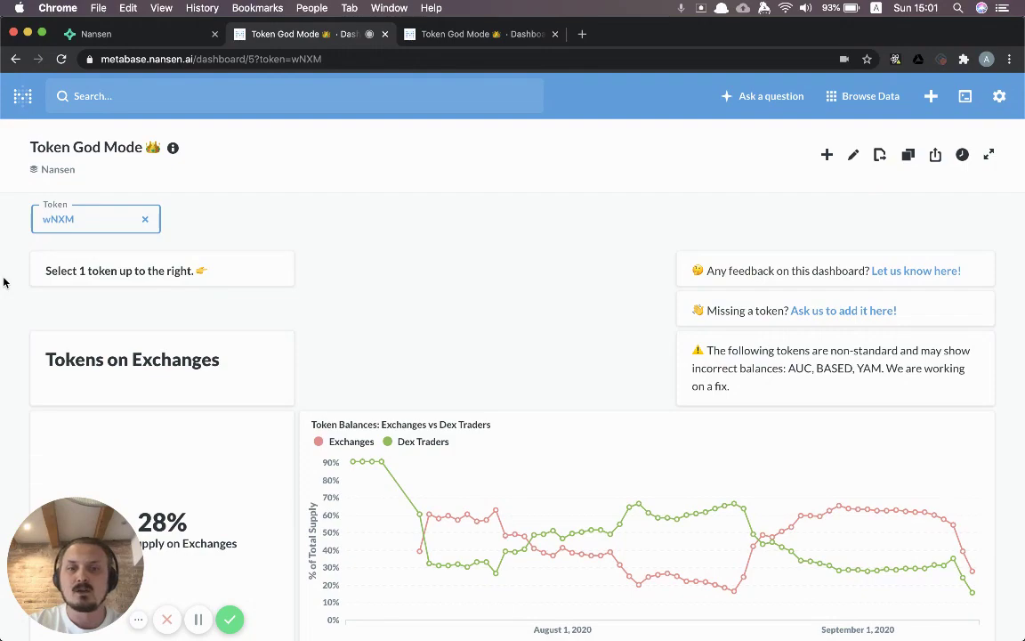
Step: Sort Balance Changes by Change descending, putting Yieldfarming.insure wNXM Pool's 773,023 first
scroll(3, 282, down, 6)
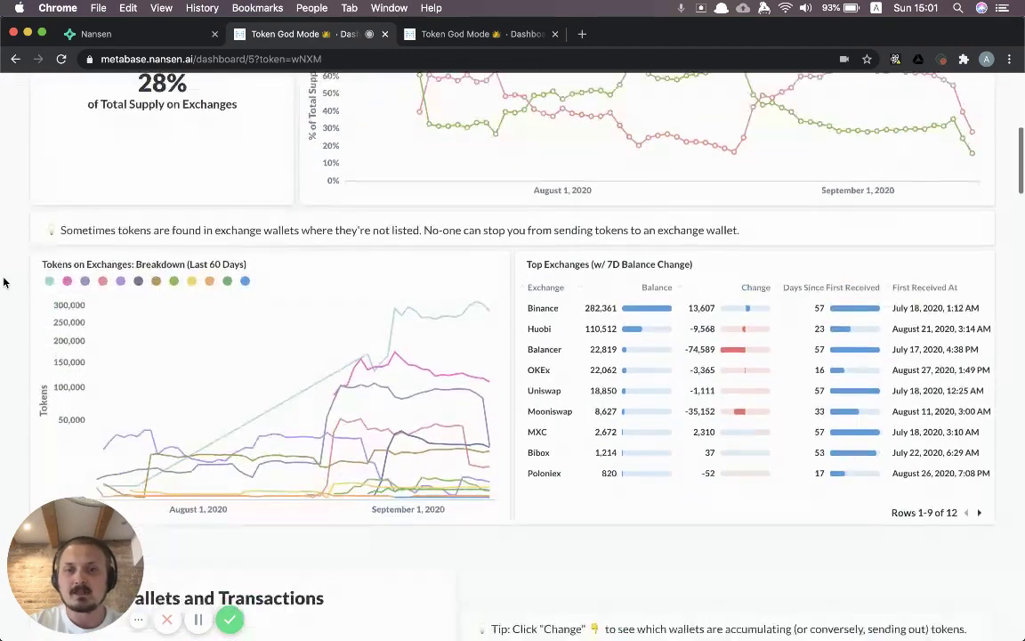
scroll(4, 282, down, 2)
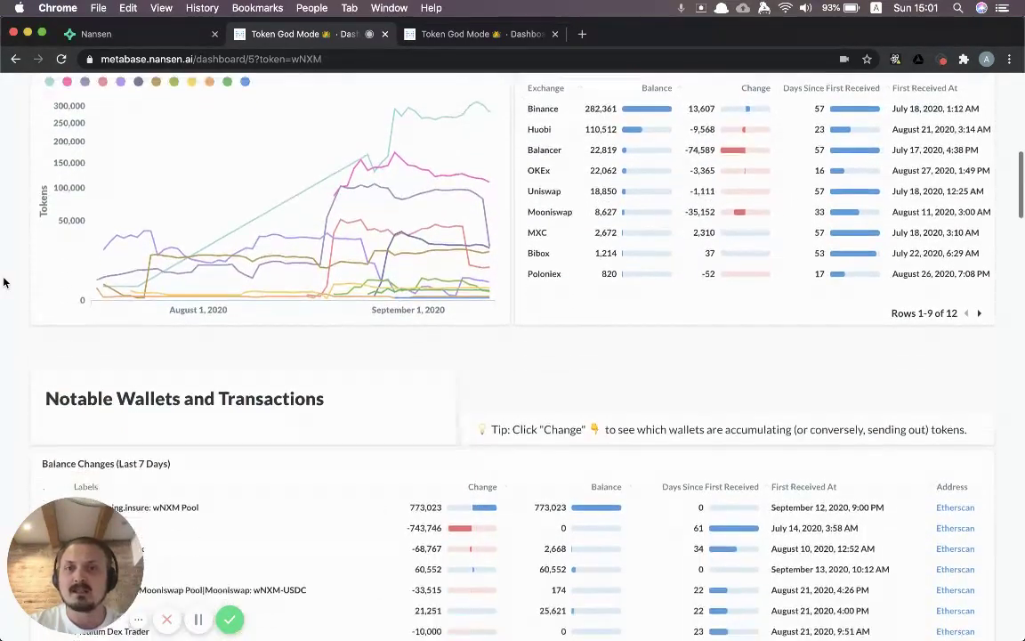
scroll(3, 282, down, 2)
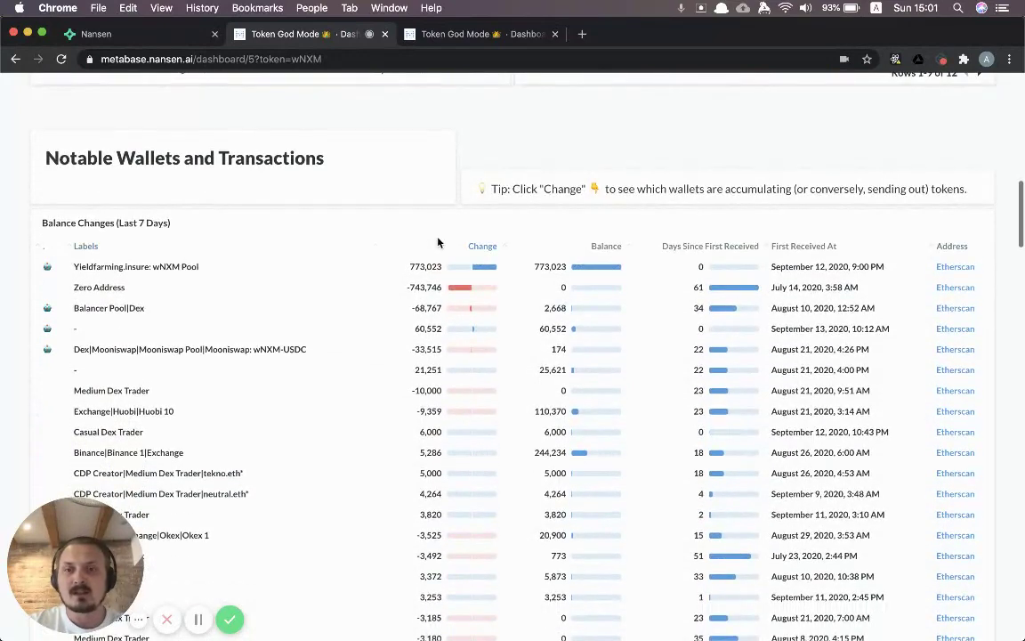
click(478, 247)
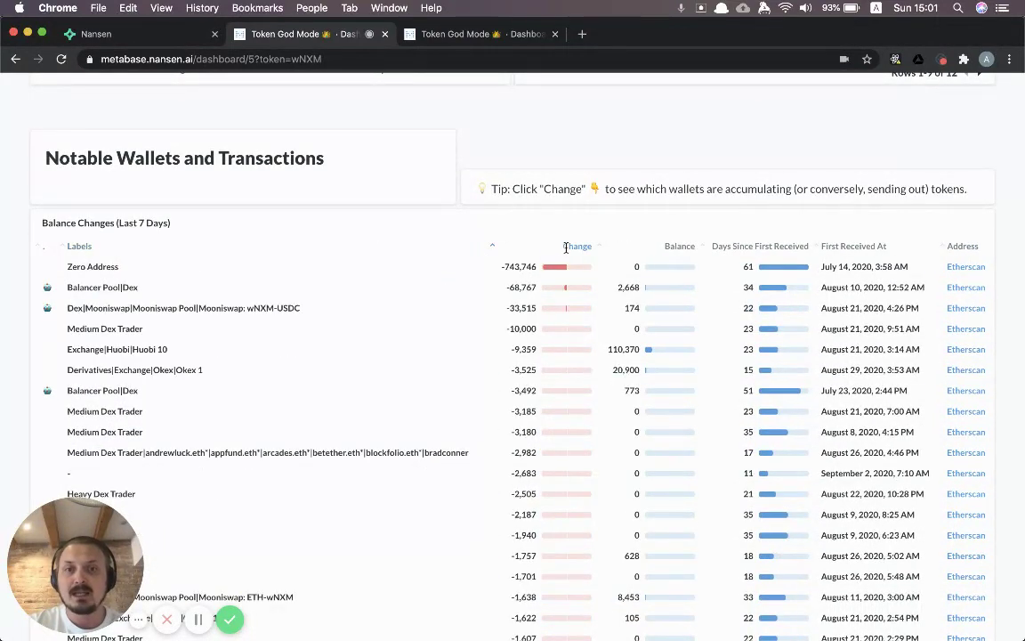
click(566, 249)
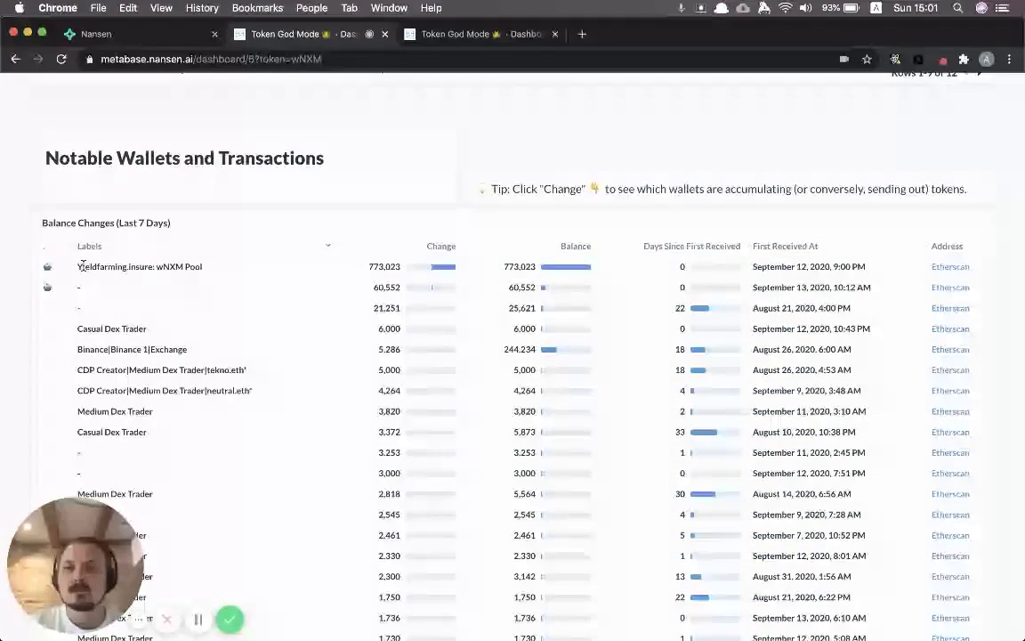
drag(77, 266, 153, 266)
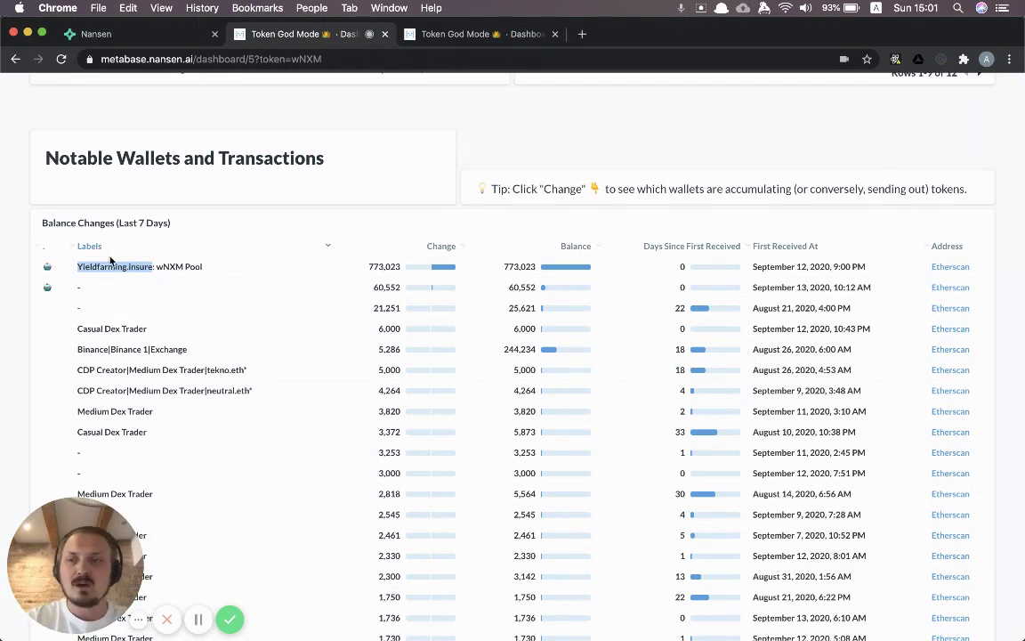
click(12, 285)
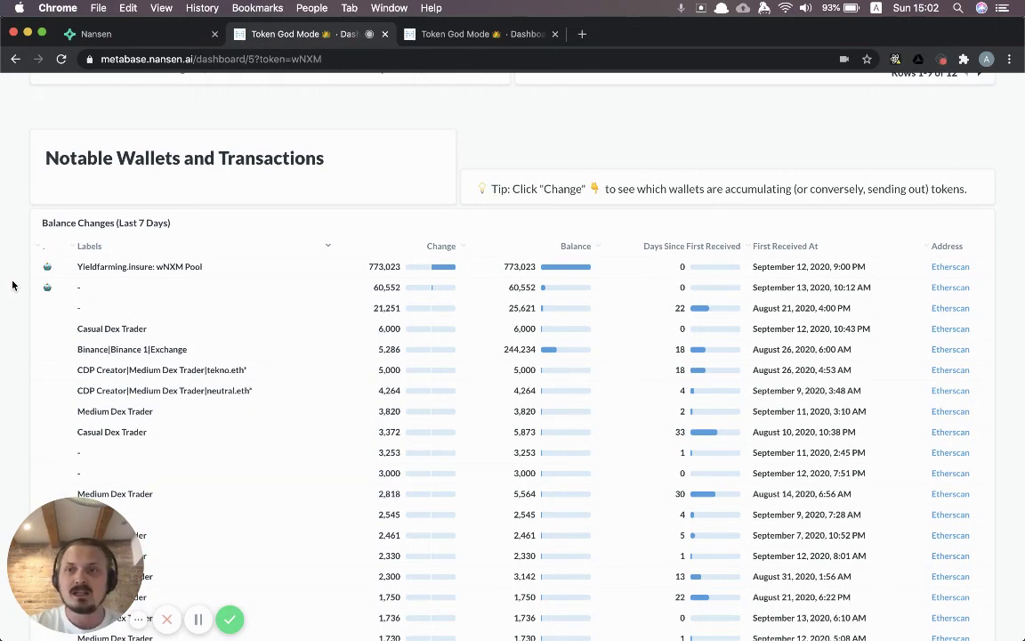
Step: Scroll to the Top Balances table and across to its Address and More Info columns
scroll(12, 285, down, 3)
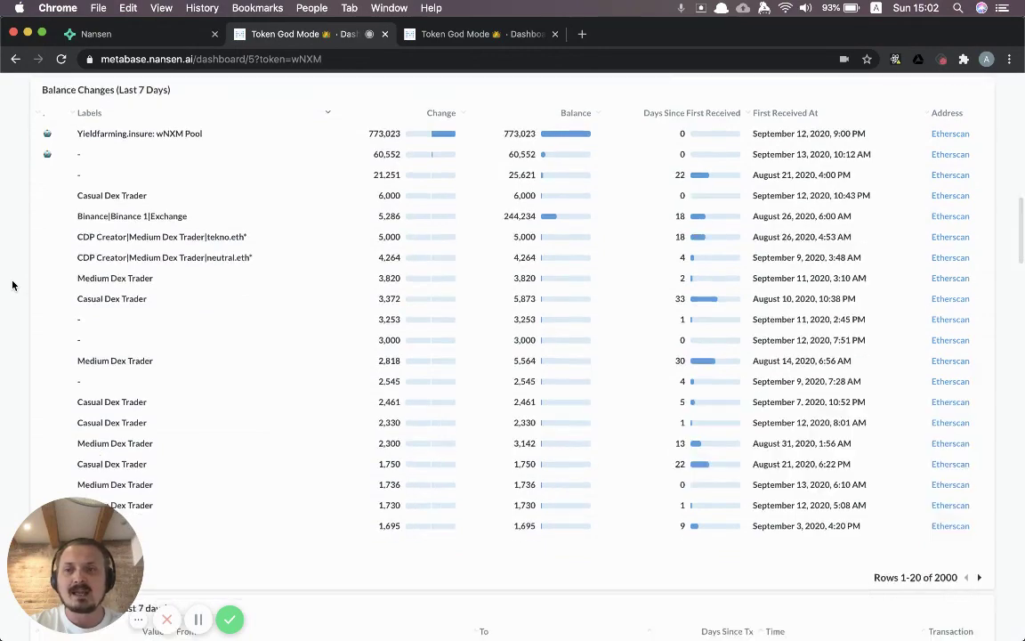
scroll(12, 284, down, 4)
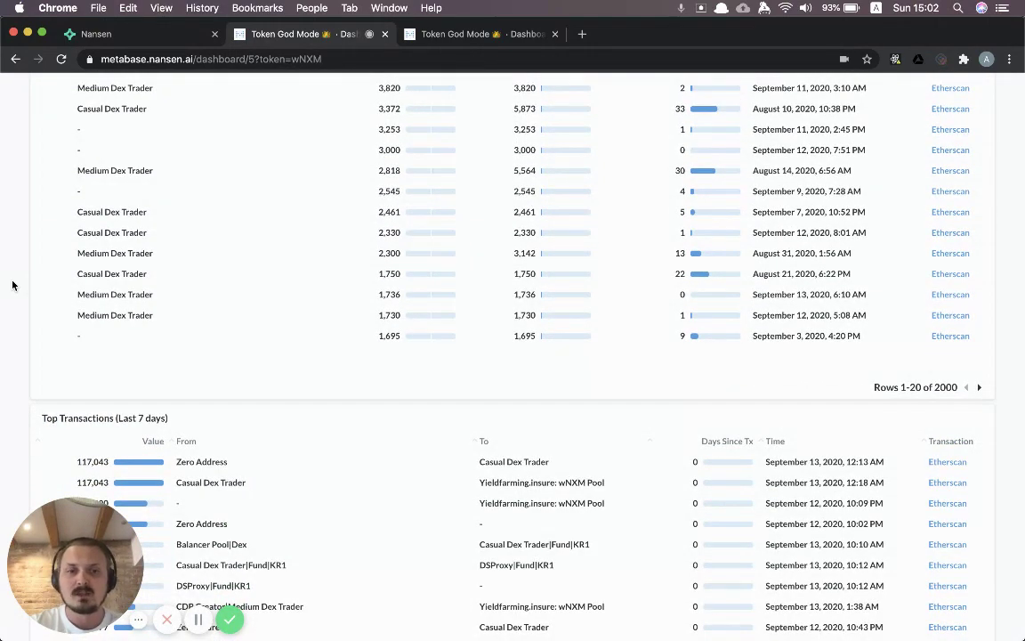
scroll(13, 284, down, 15)
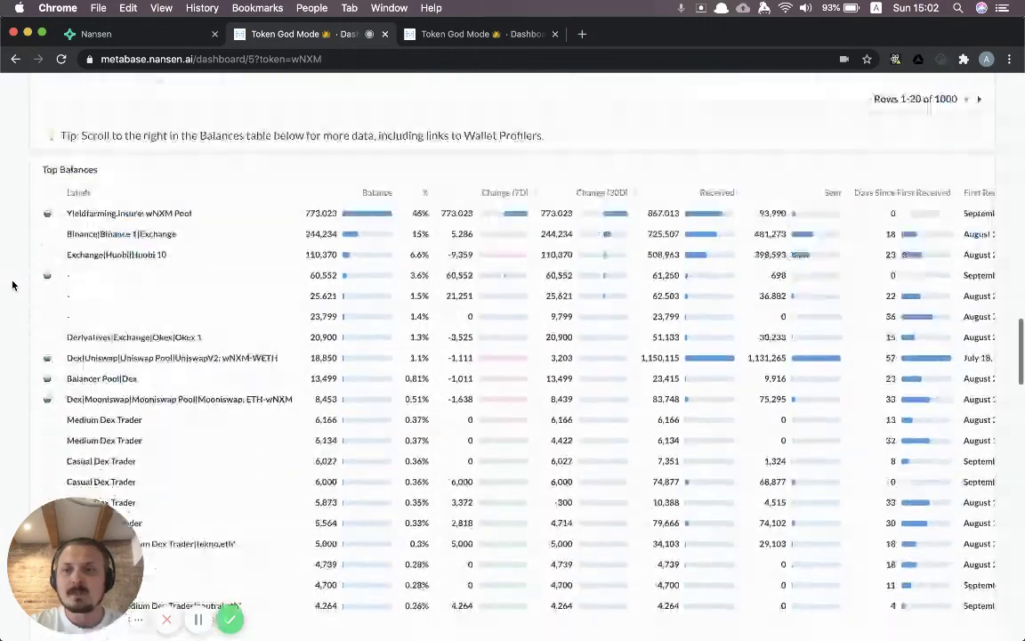
scroll(13, 284, down, 2)
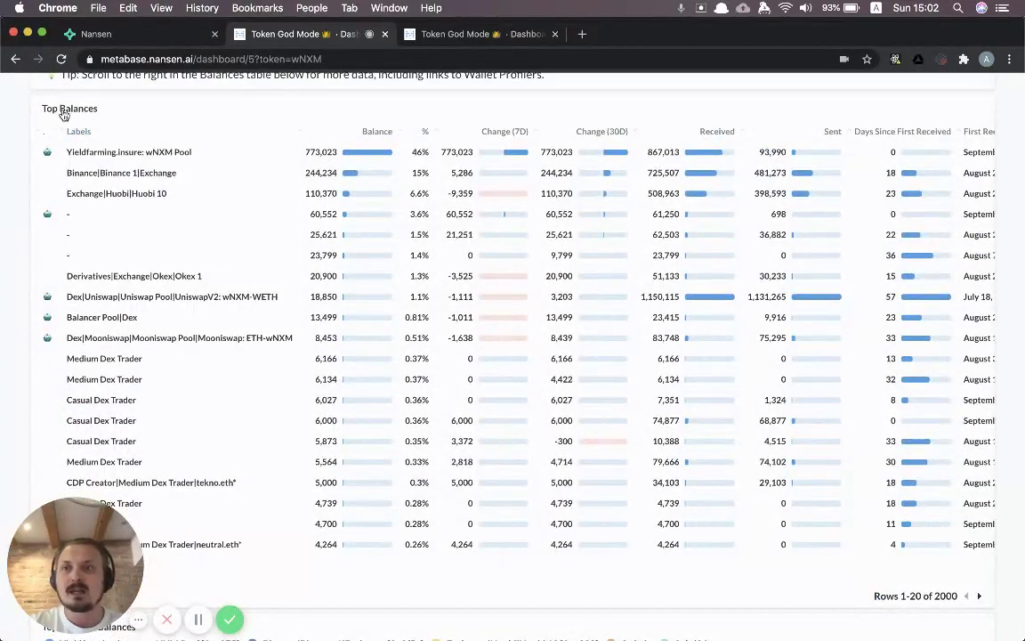
drag(65, 151, 144, 151)
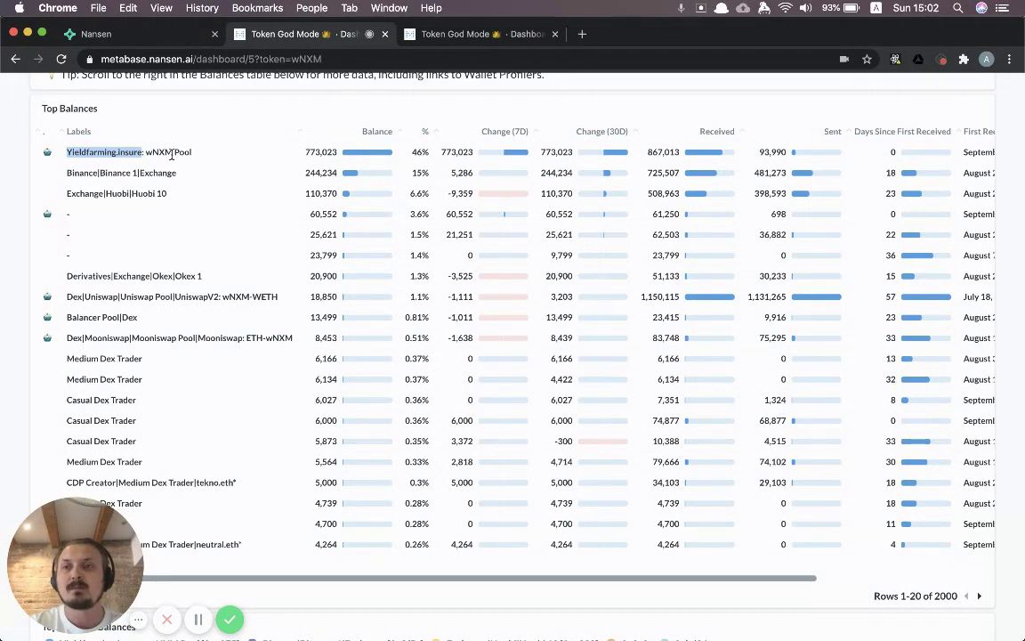
click(144, 152)
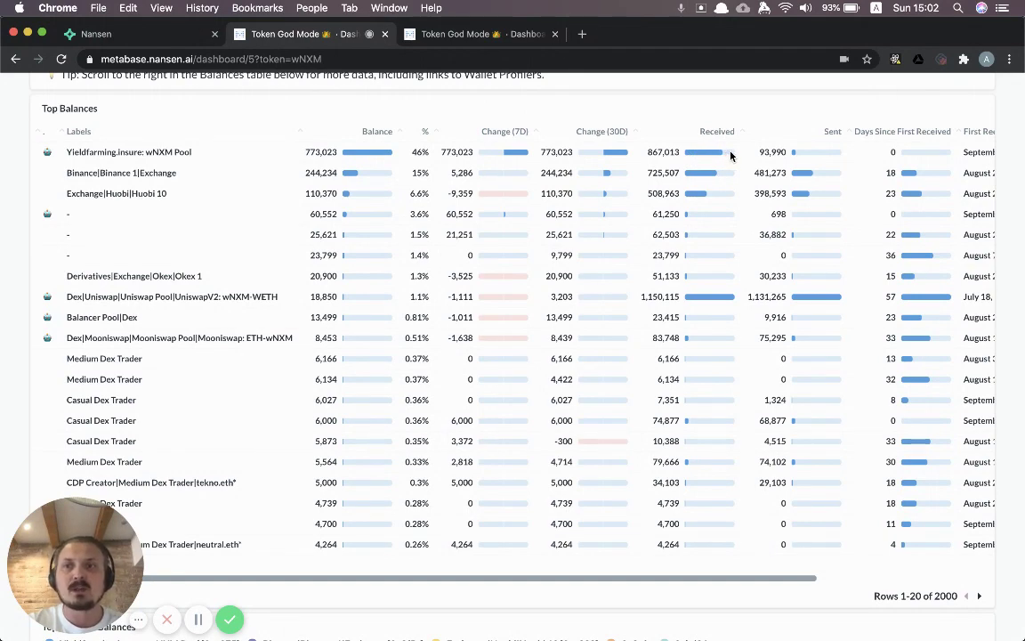
scroll(746, 156, right, 5)
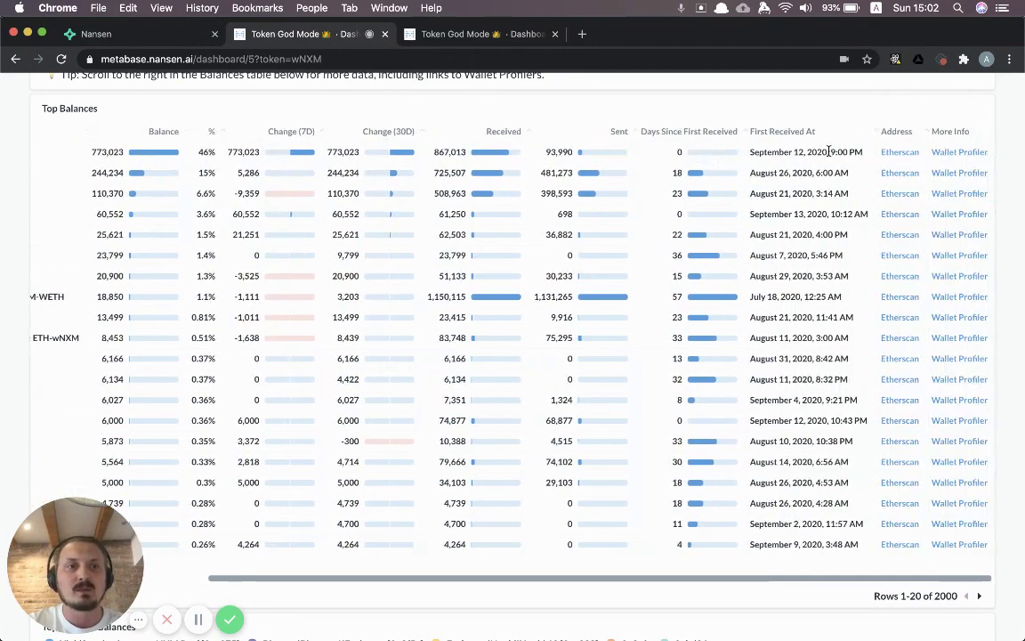
Step: Open the wNXM pool's Etherscan contract page, select its address, and return to Nansen
click(894, 155)
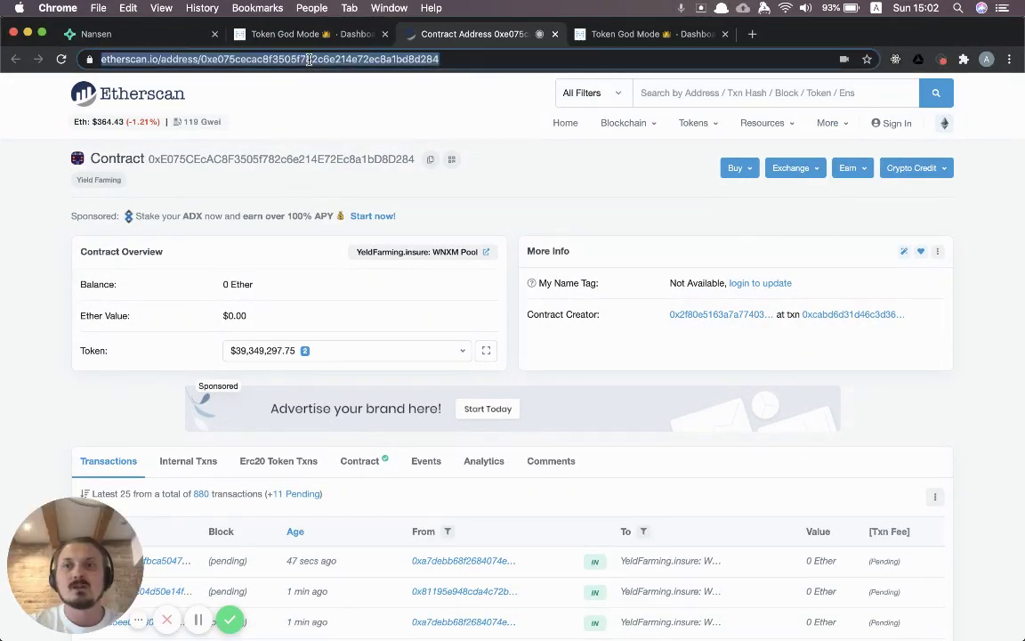
double_click(300, 58)
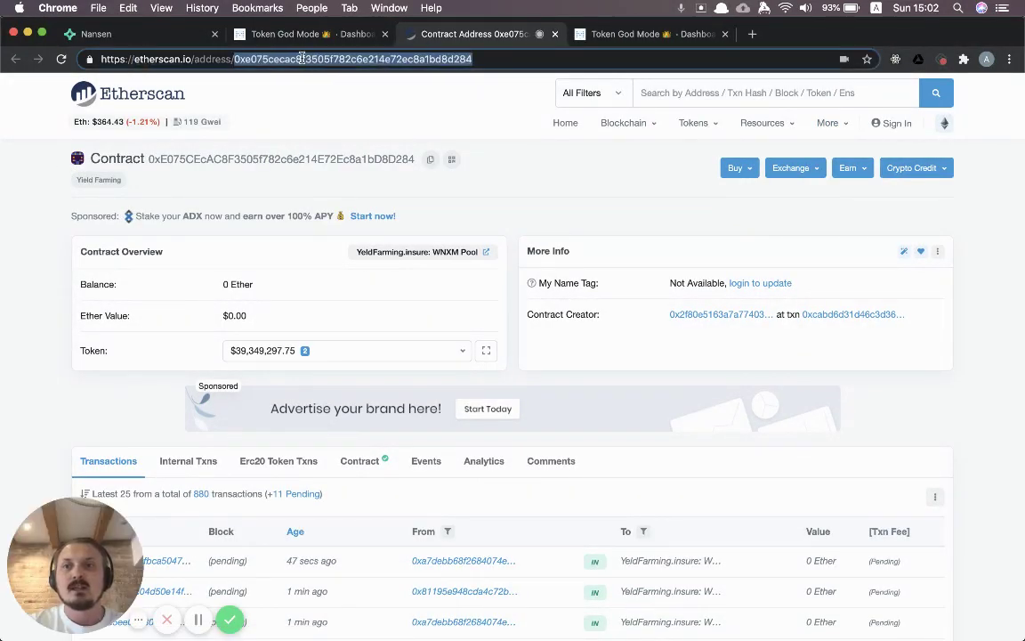
click(129, 34)
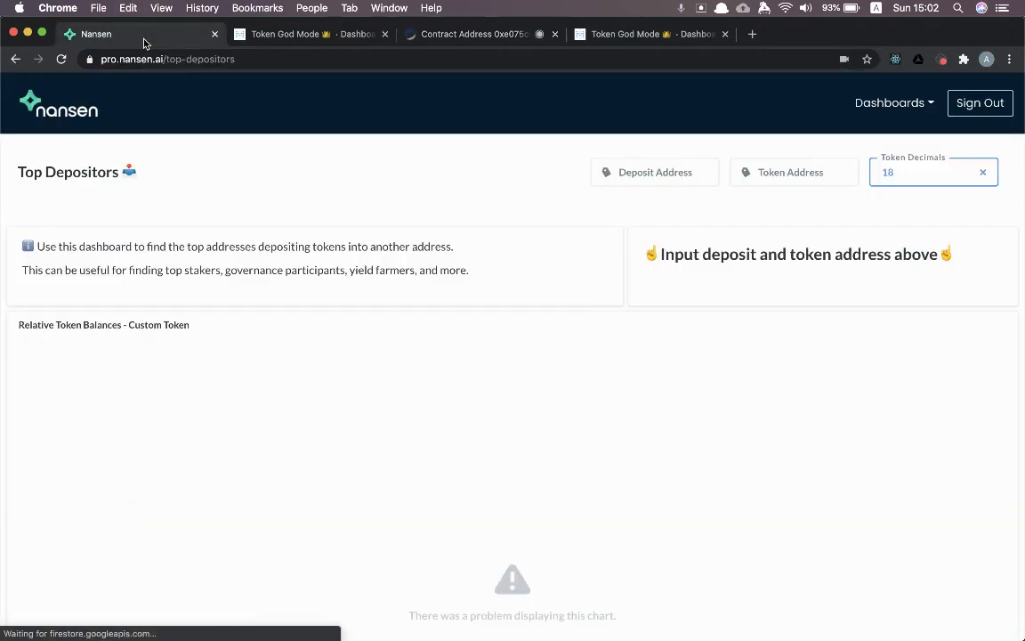
Step: Paste the wNXM pool's contract address into the Deposit Address filter and submit it
click(654, 172)
key(cmd+v)
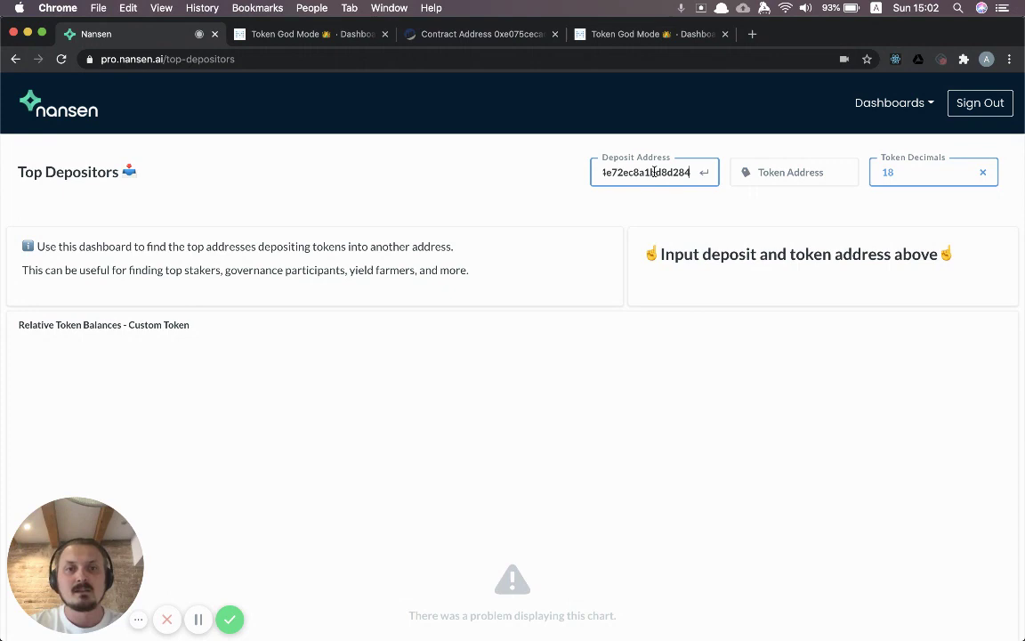
key(Return)
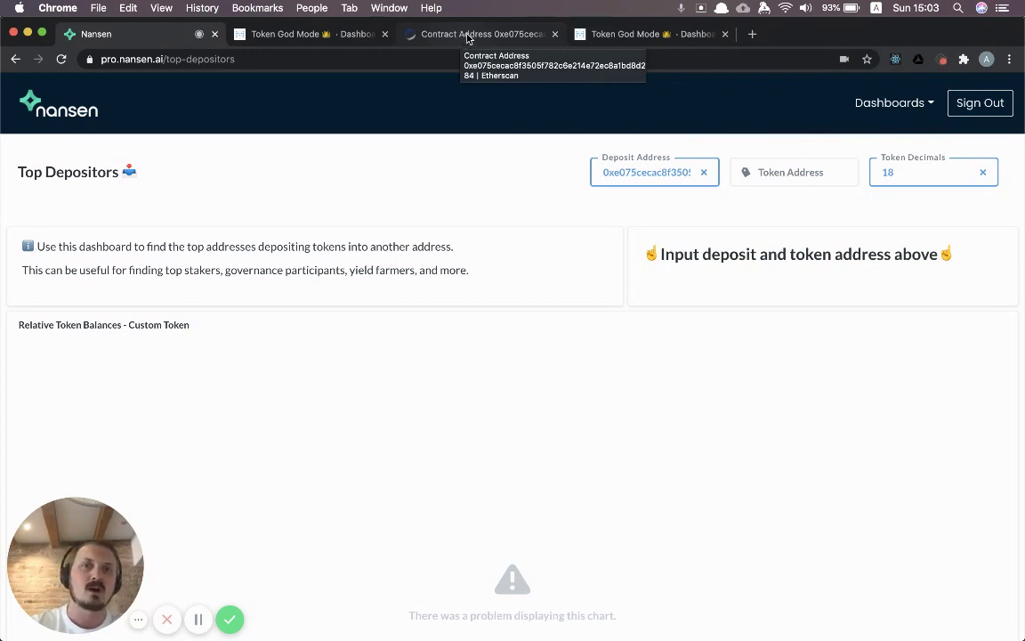
Step: Open the pool contract's Wrapped NXM token page and copy the token contract address
click(467, 35)
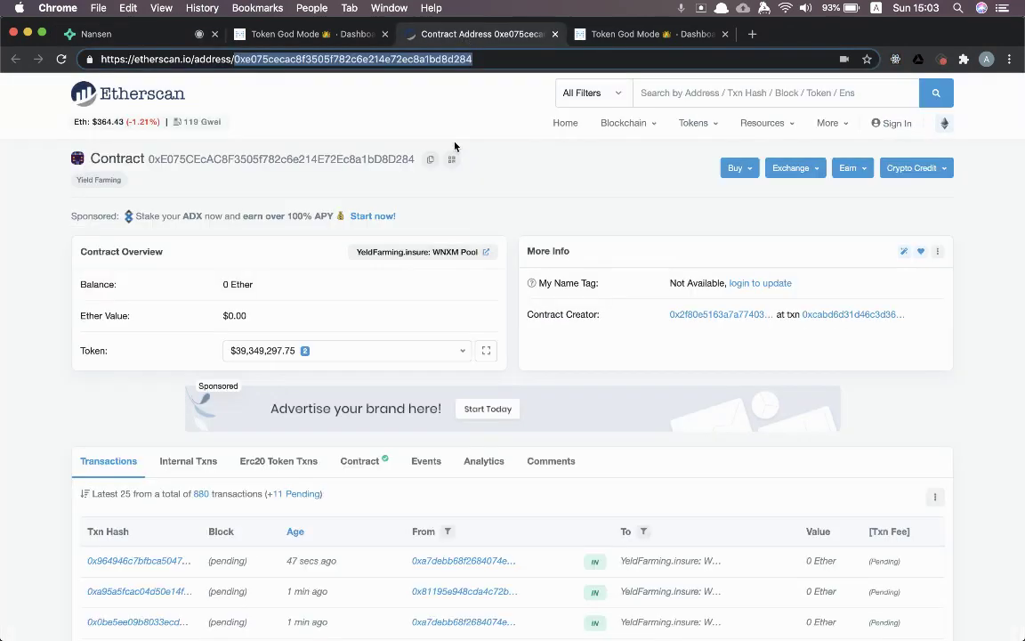
click(353, 352)
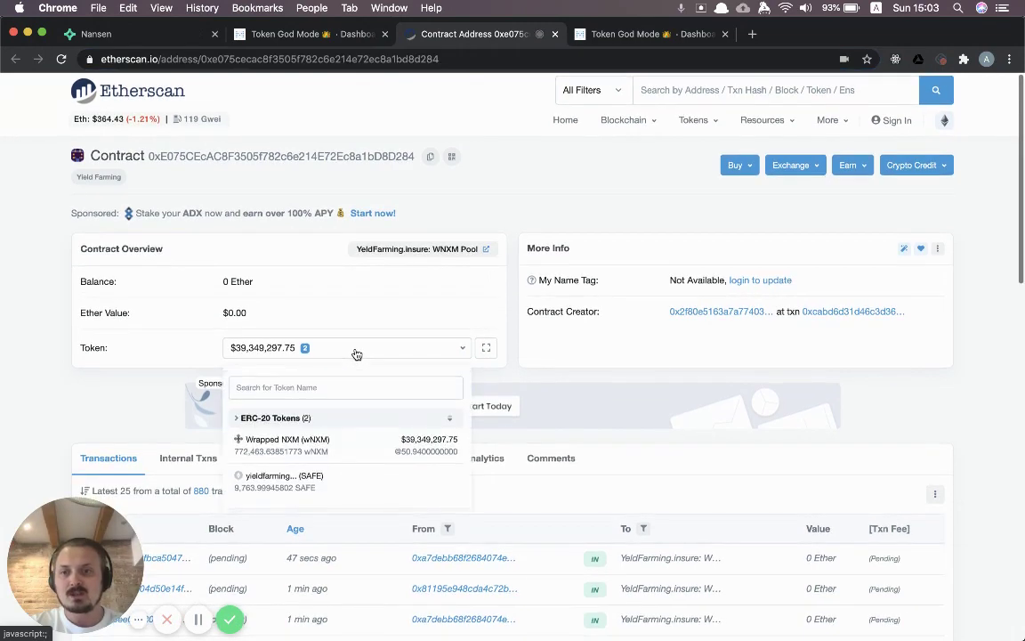
click(301, 451)
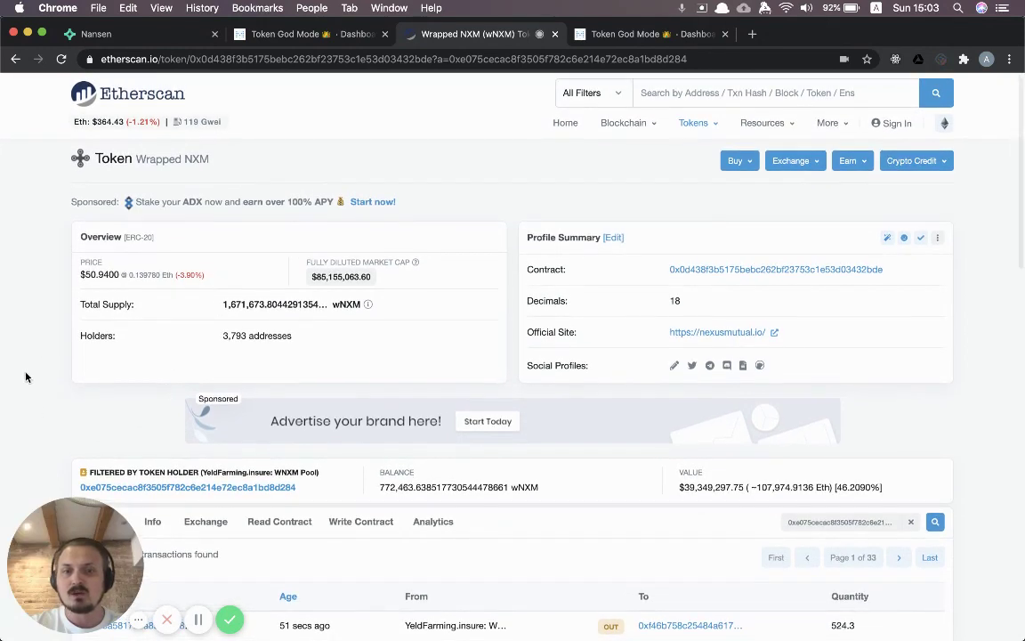
double_click(334, 58)
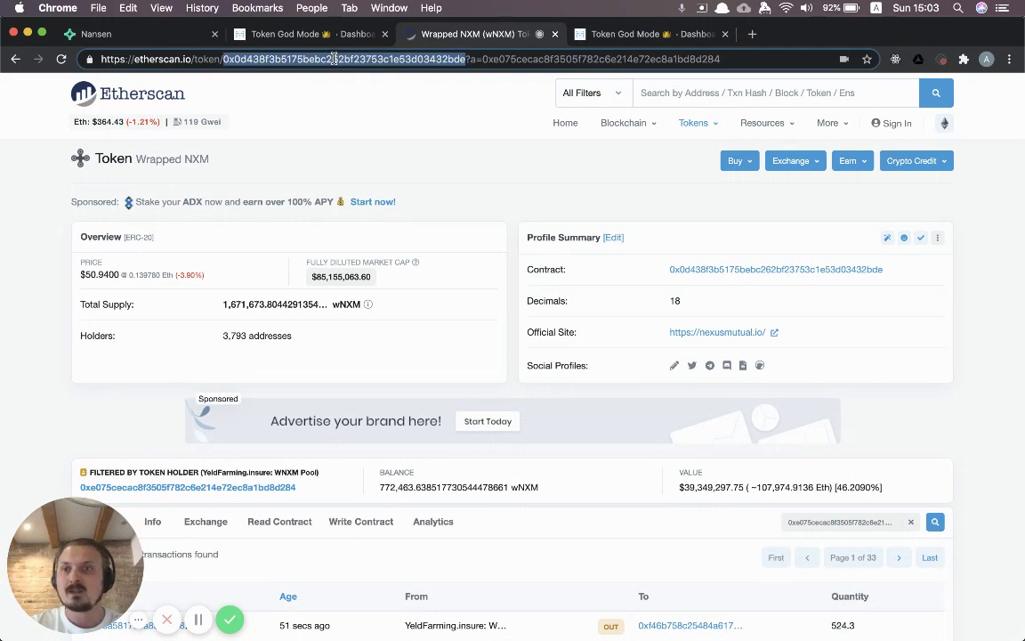
key(super+c)
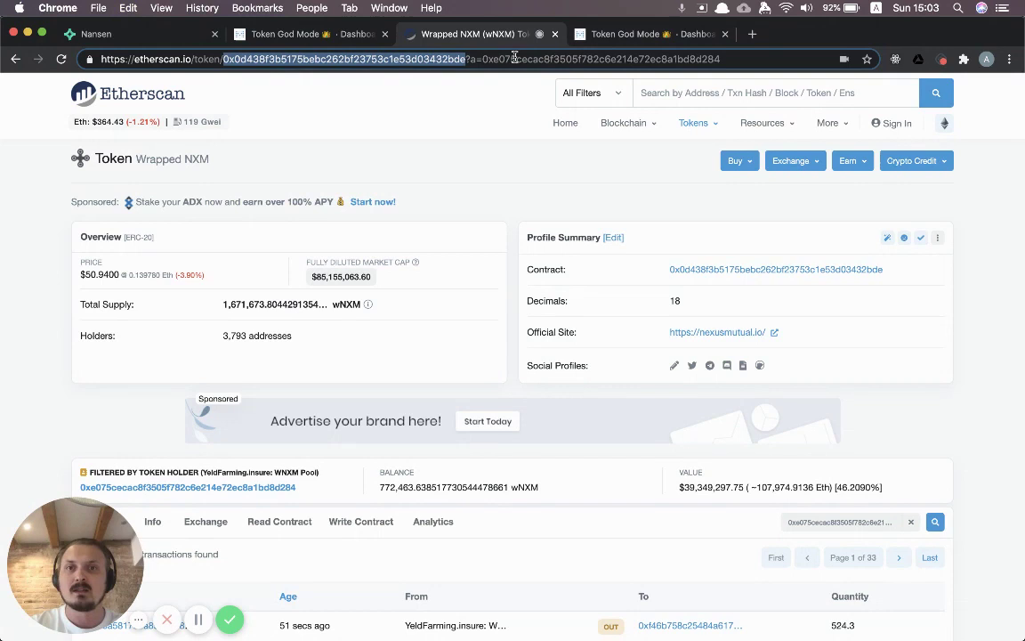
key(super+c)
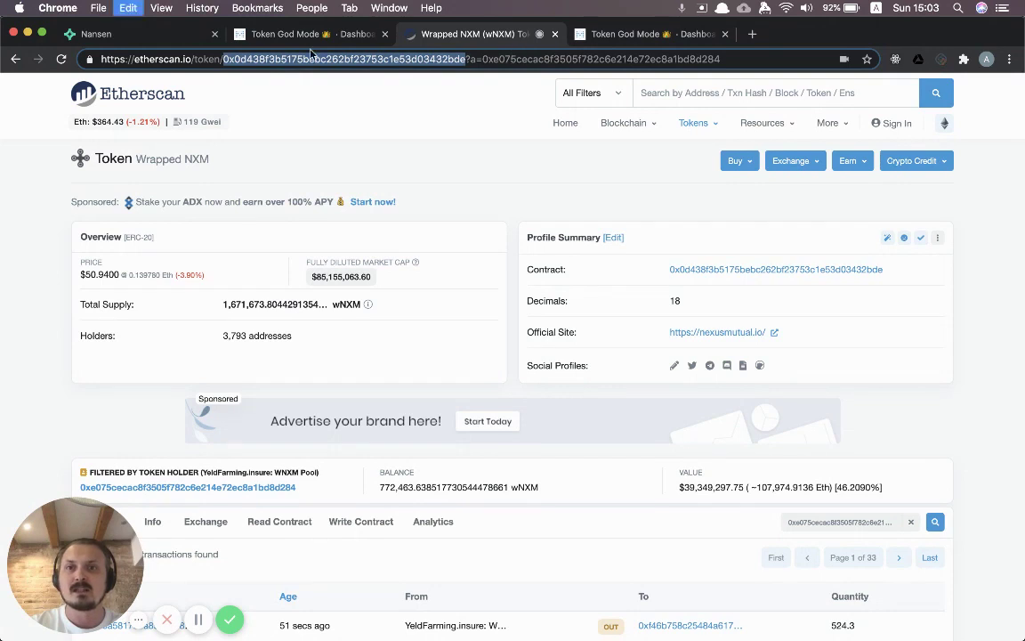
Step: Paste the Wrapped NXM contract address into the Token Address filter and apply it
click(153, 39)
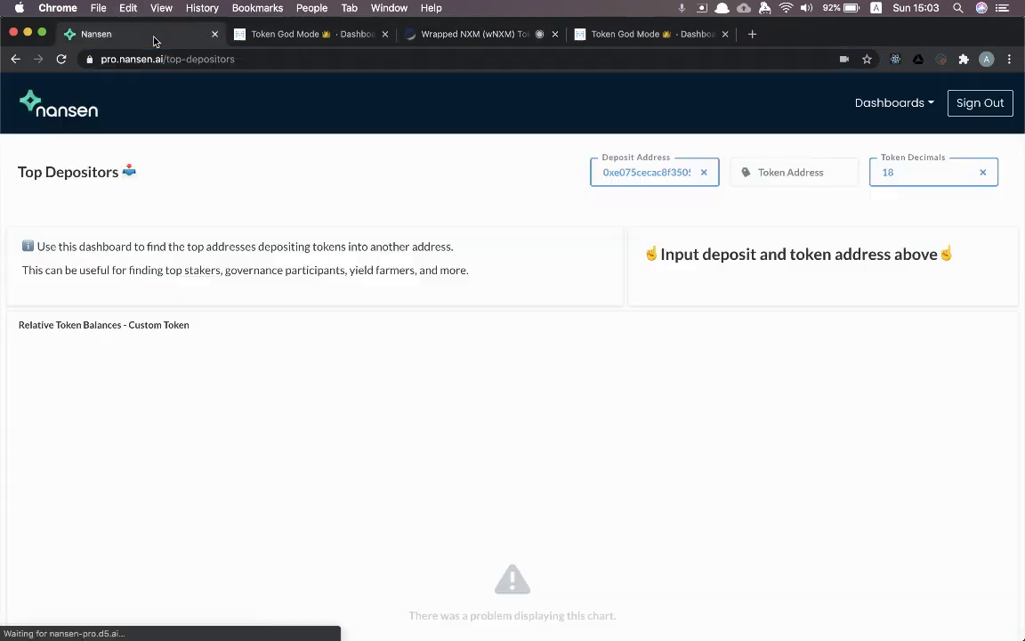
click(785, 172)
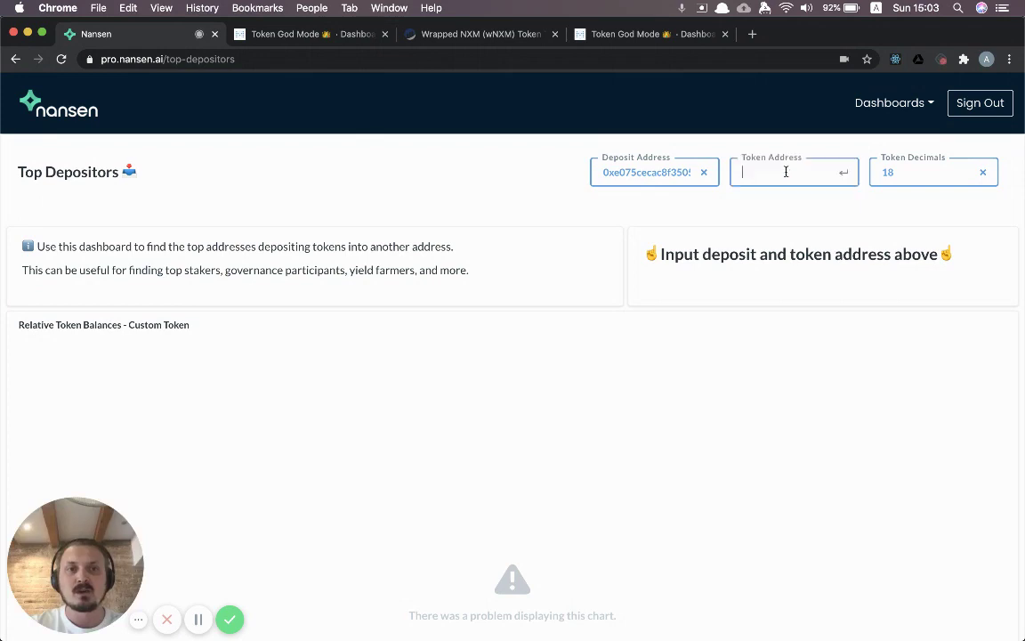
key(super+v)
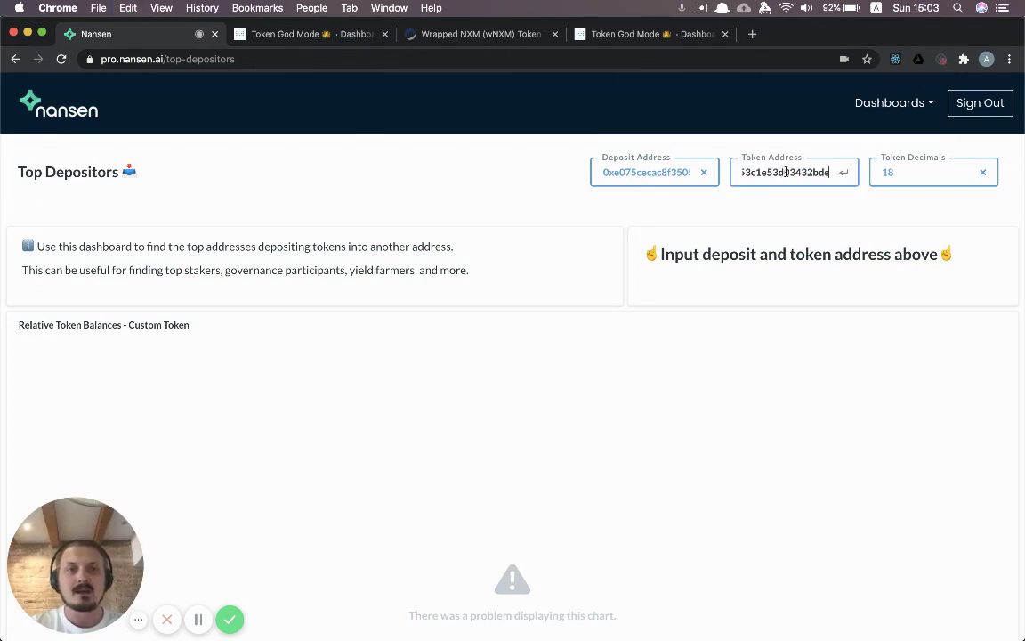
key(Return)
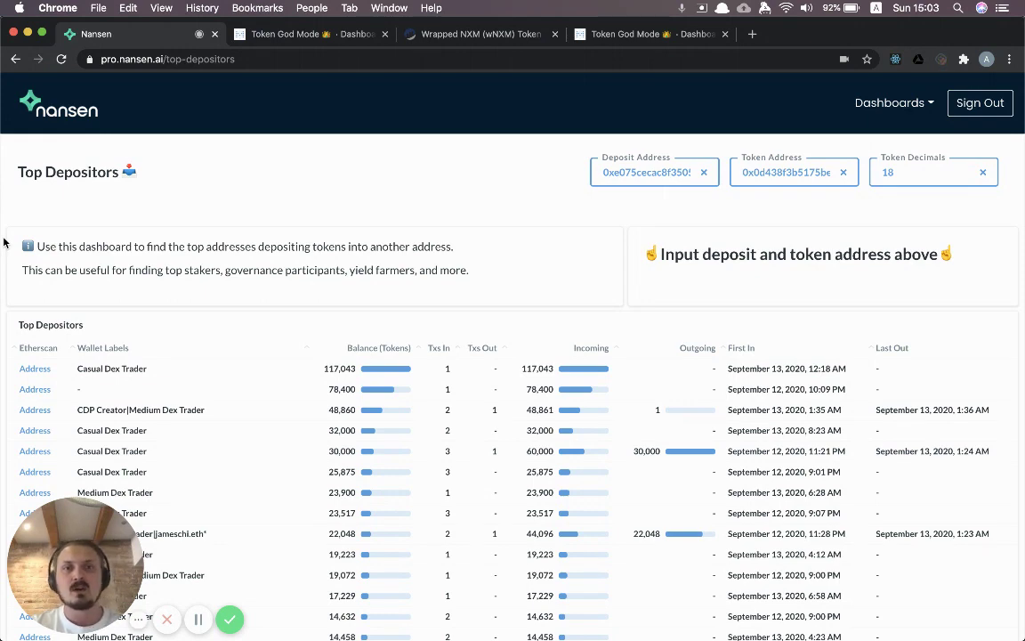
scroll(4, 242, down, 2)
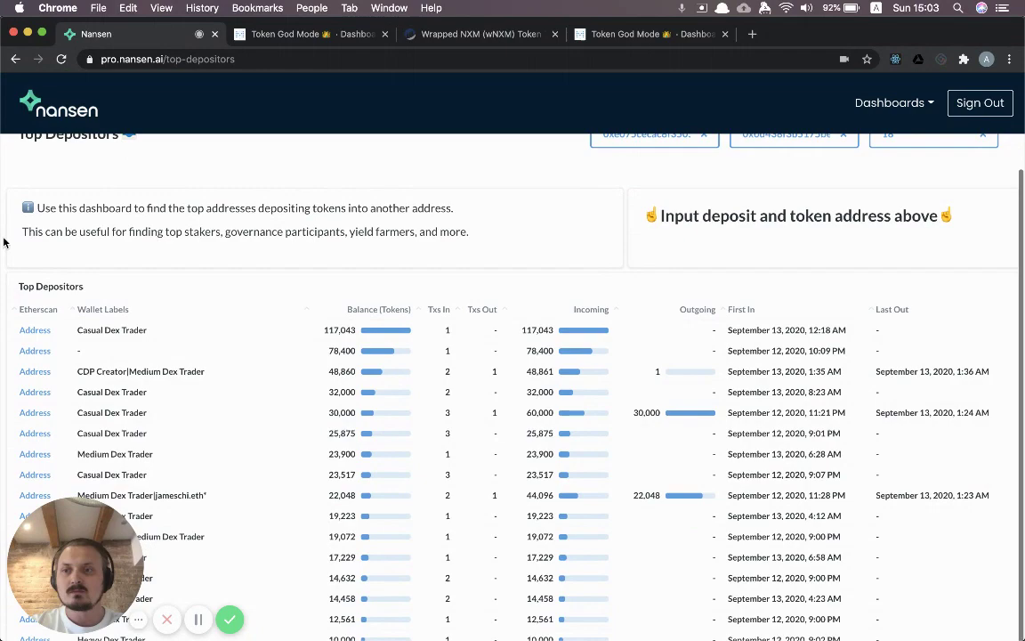
scroll(3, 242, down, 2)
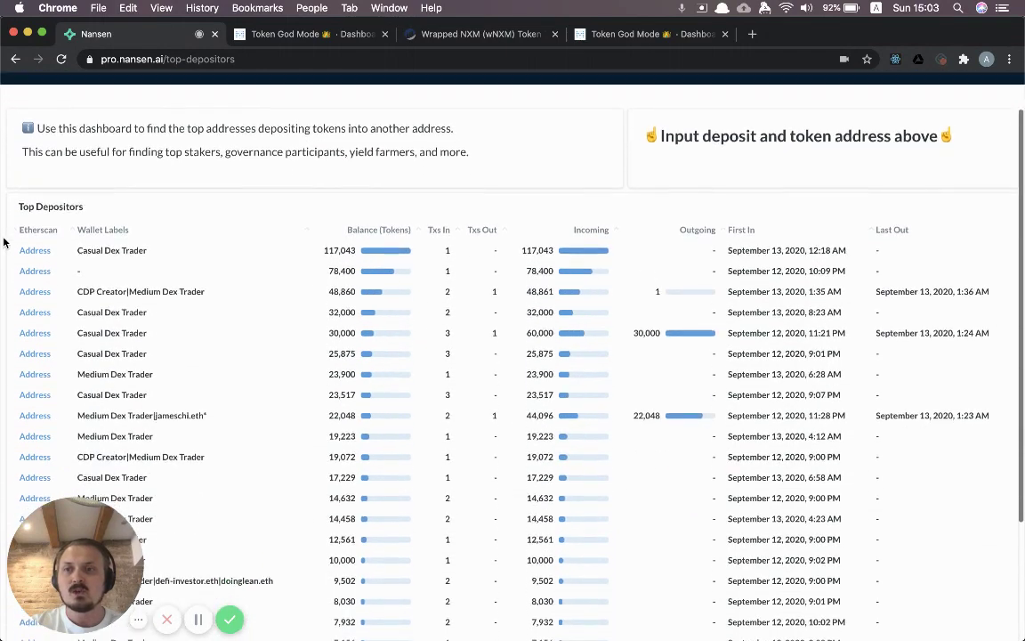
scroll(4, 242, down, 3)
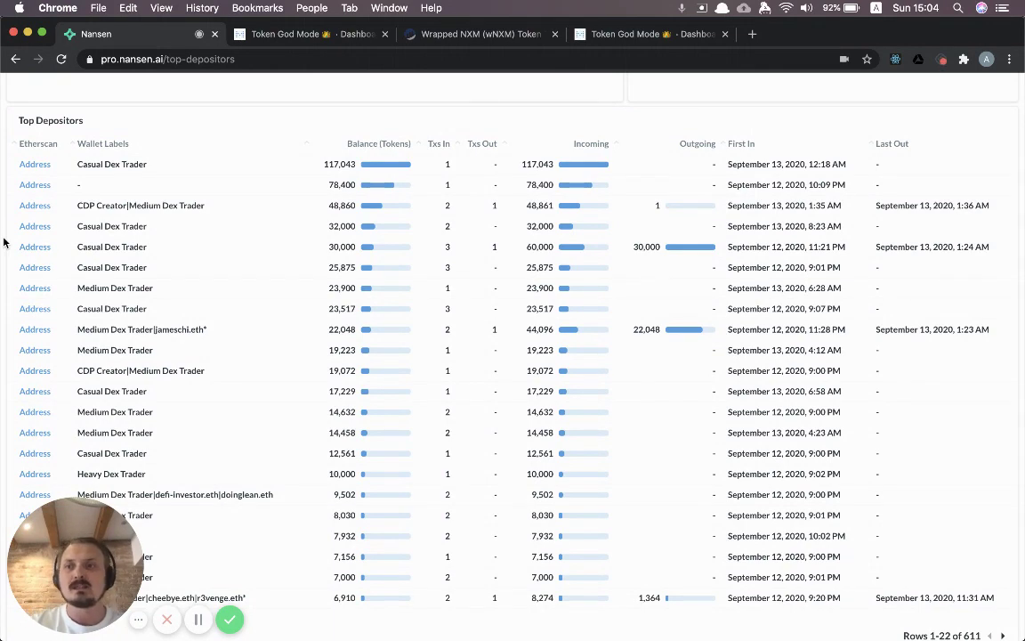
scroll(4, 242, down, 1)
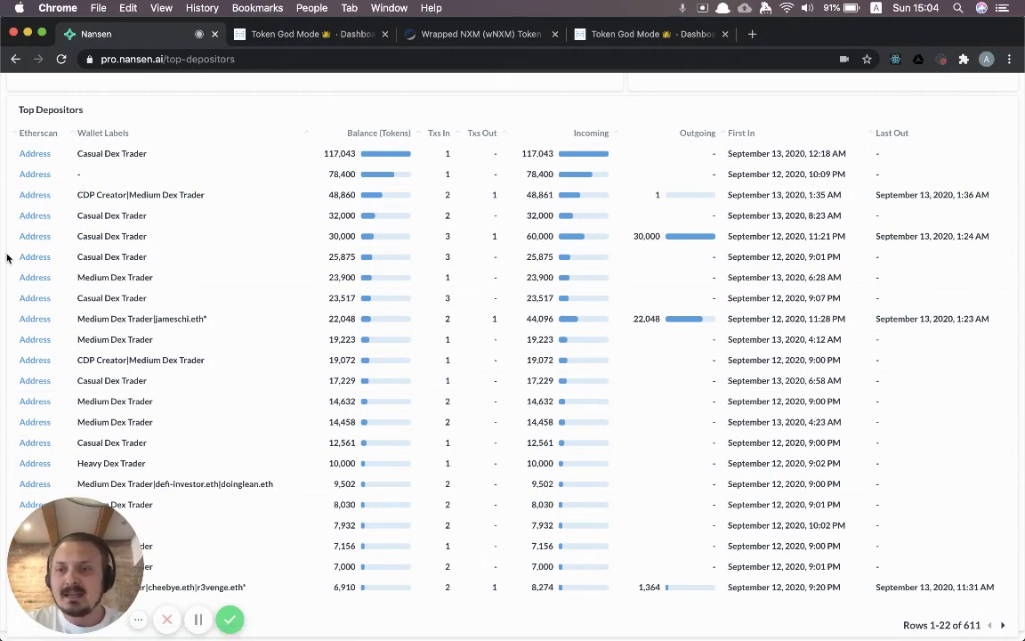
scroll(8, 258, down, 1)
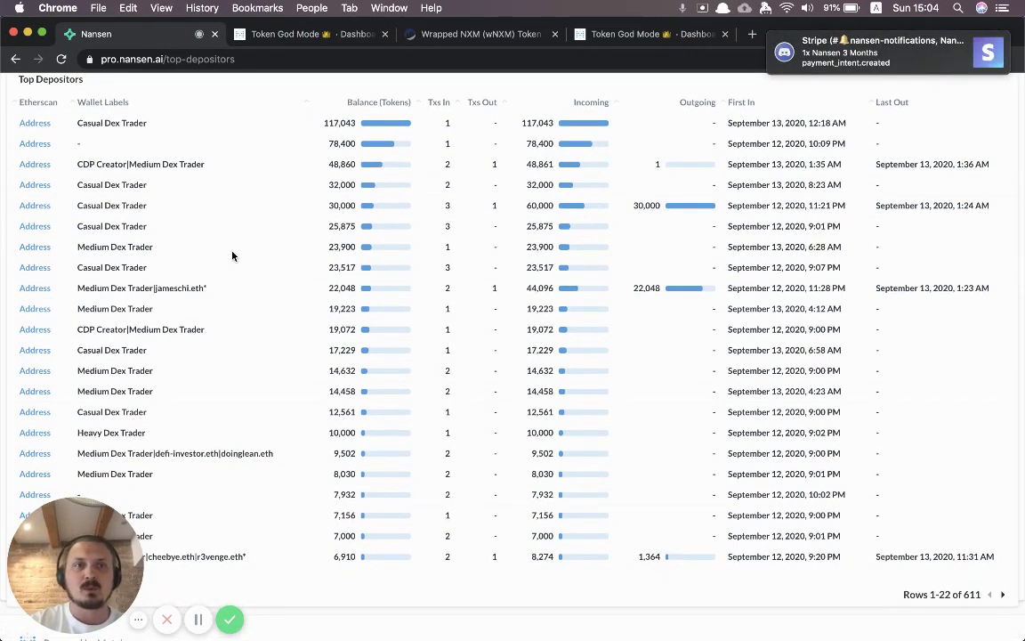
right_click(404, 608)
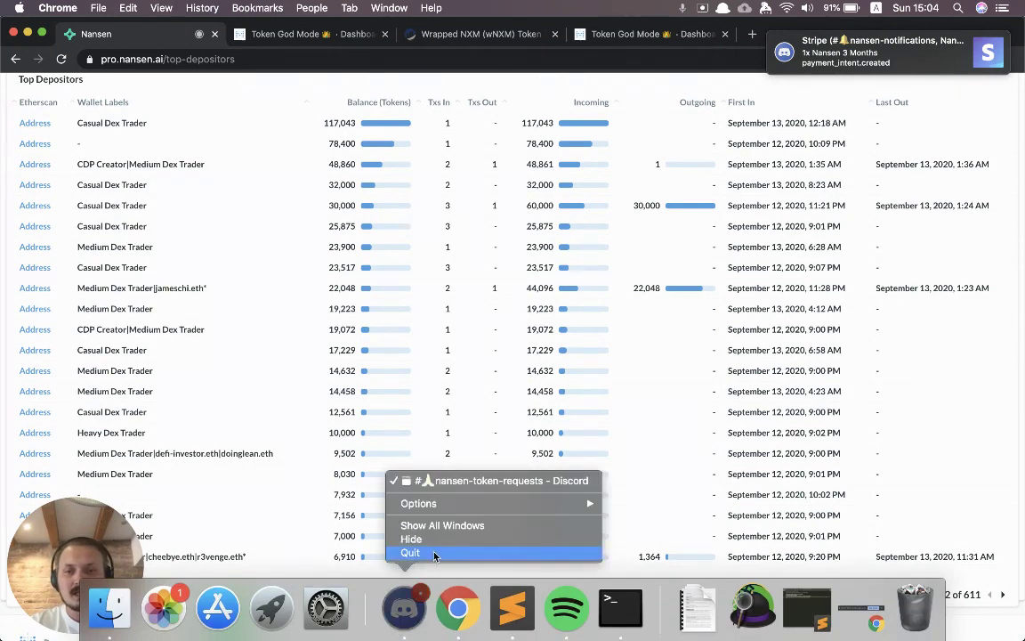
click(415, 553)
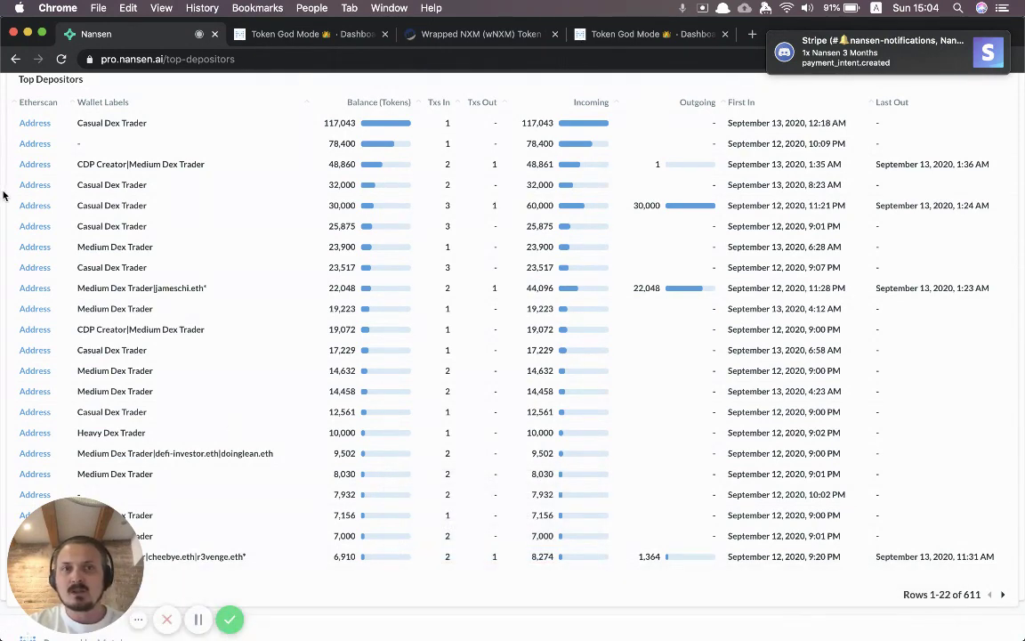
scroll(5, 189, up, 1)
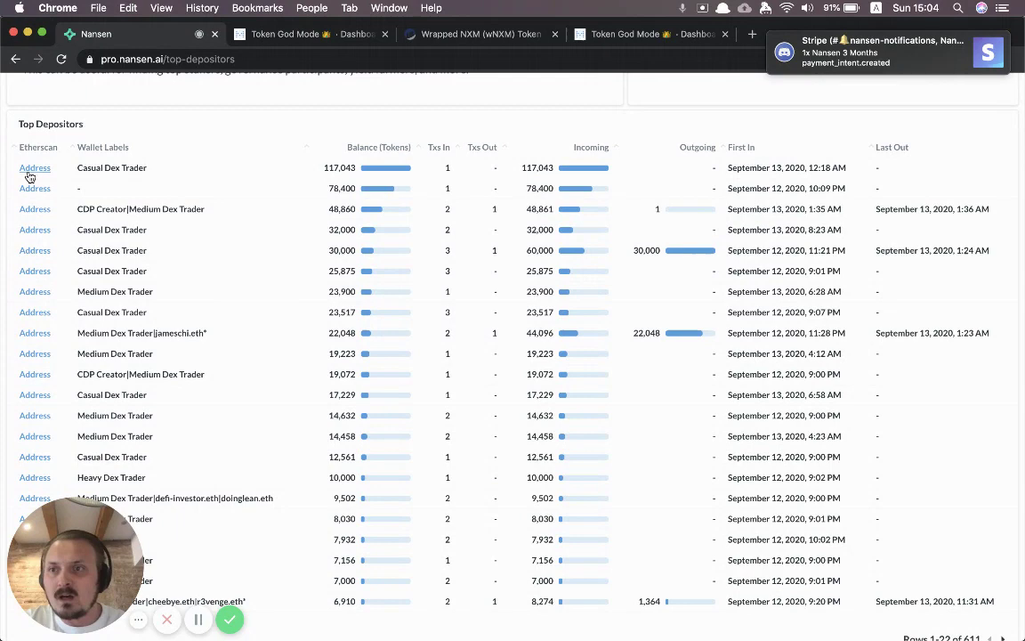
drag(144, 170, 78, 167)
click(115, 168)
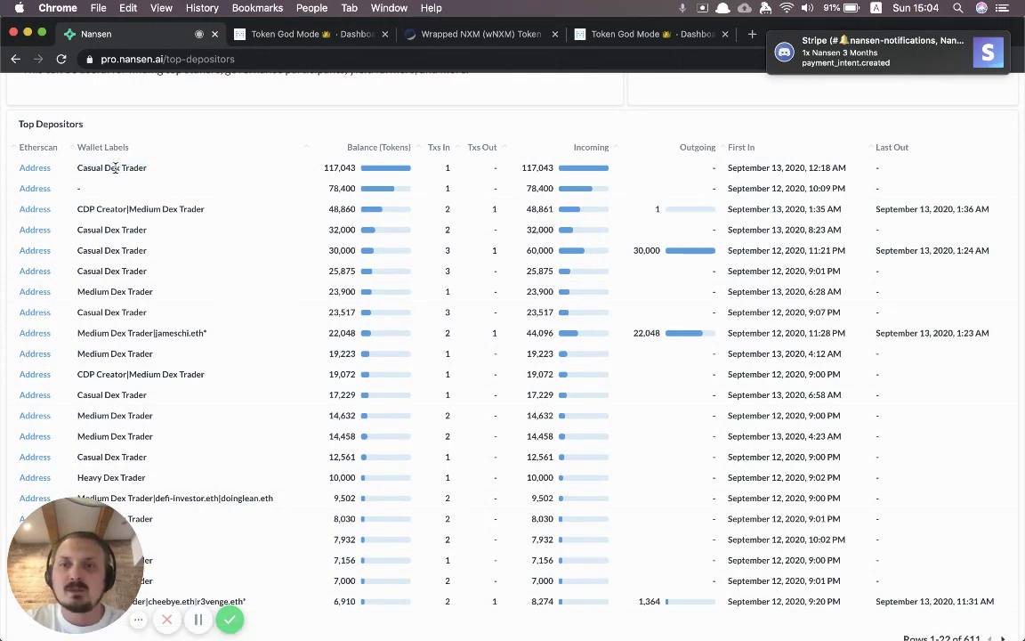
scroll(160, 275, down, 1)
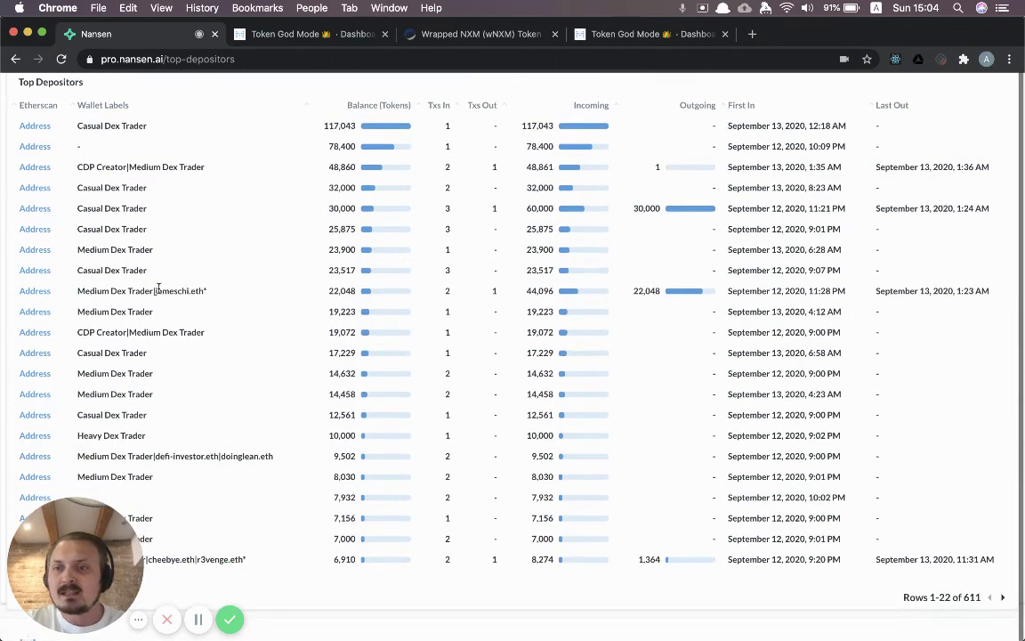
drag(156, 290, 204, 290)
click(215, 296)
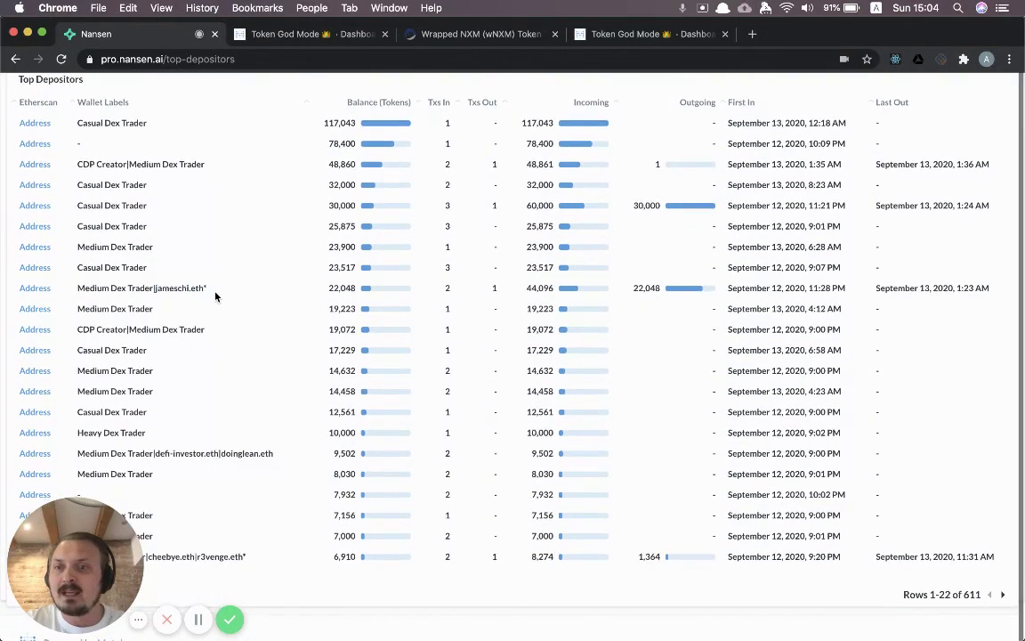
scroll(249, 449, down, 1)
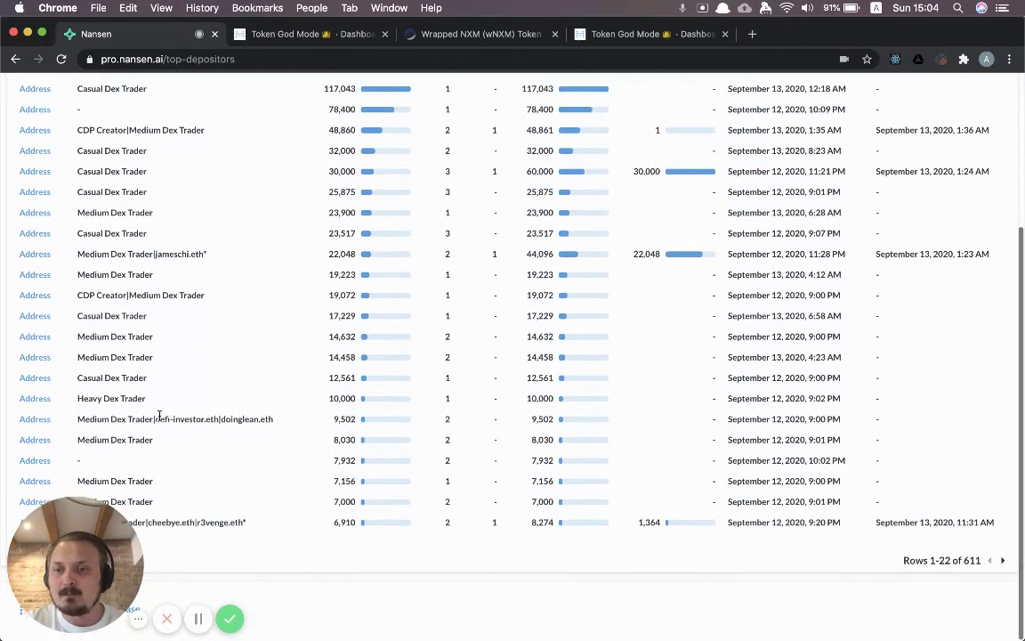
scroll(182, 389, up, 1)
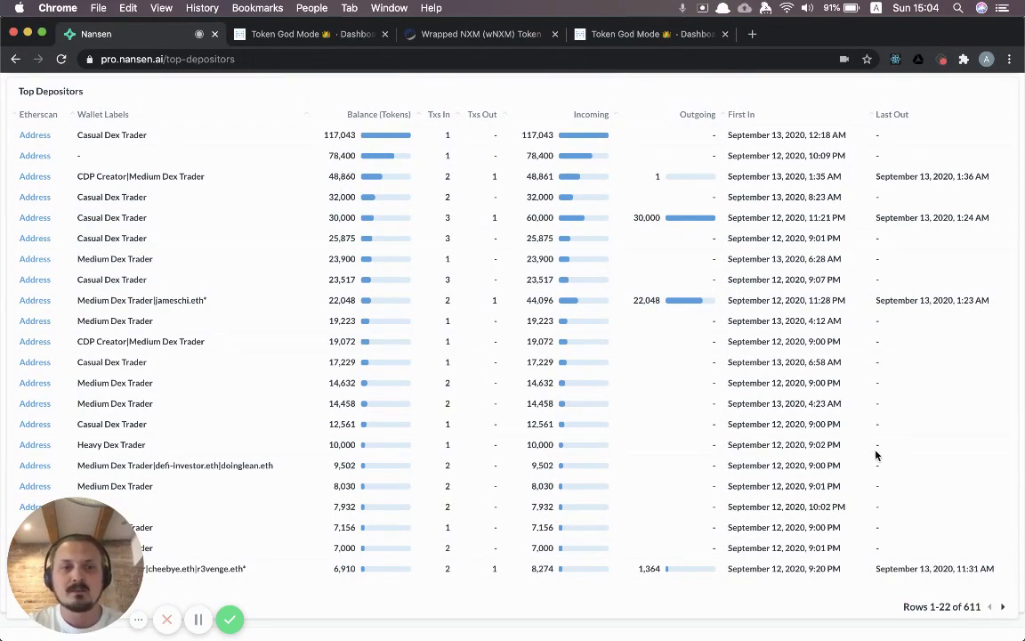
scroll(709, 427, up, 1)
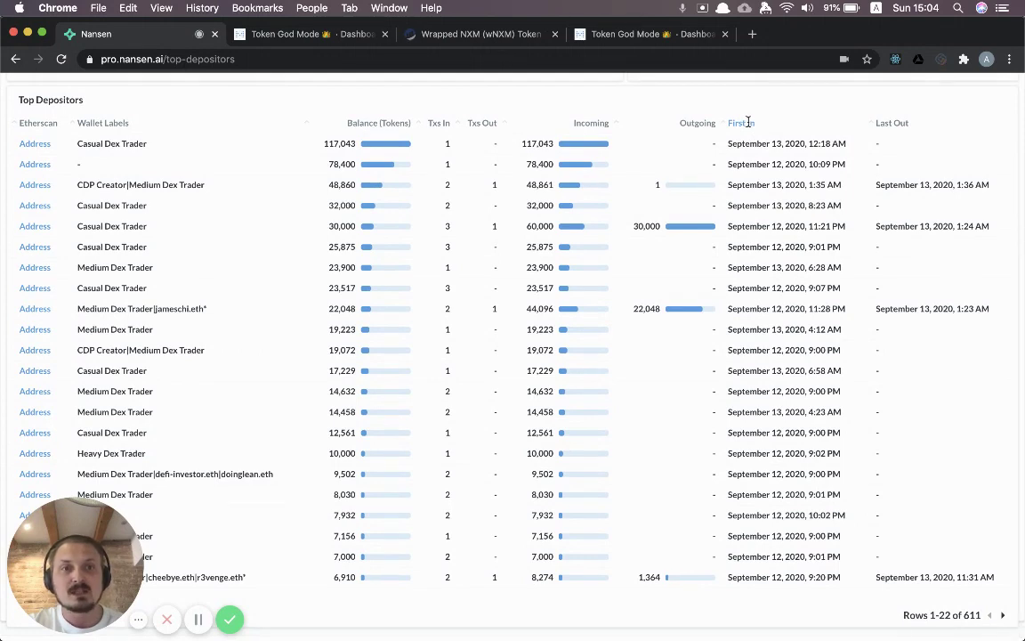
Step: Sort the Top Depositors table by First In date
click(748, 122)
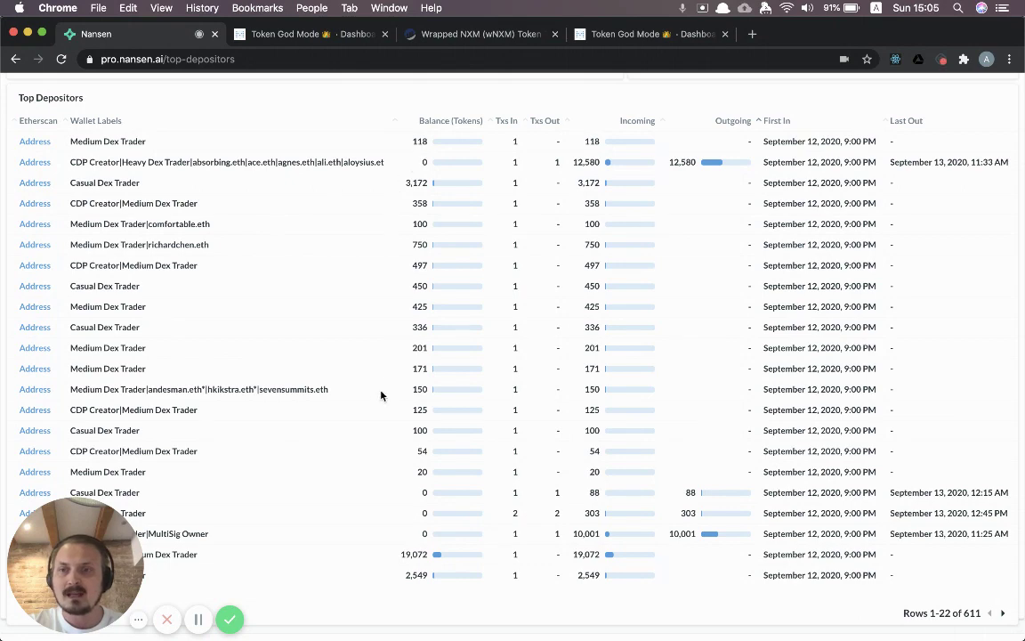
scroll(249, 361, down, 2)
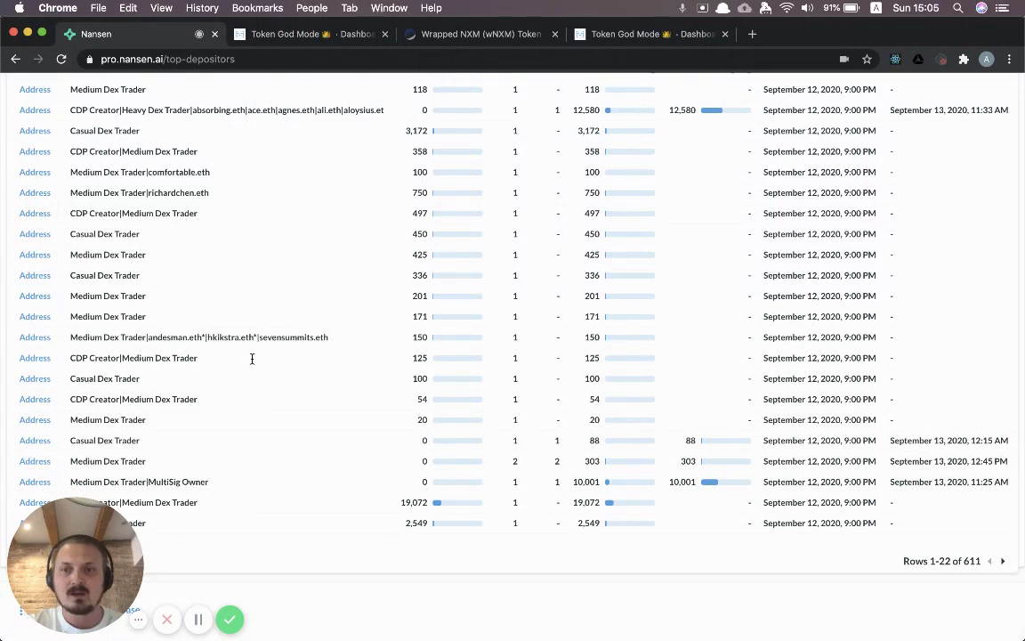
scroll(272, 354, up, 2)
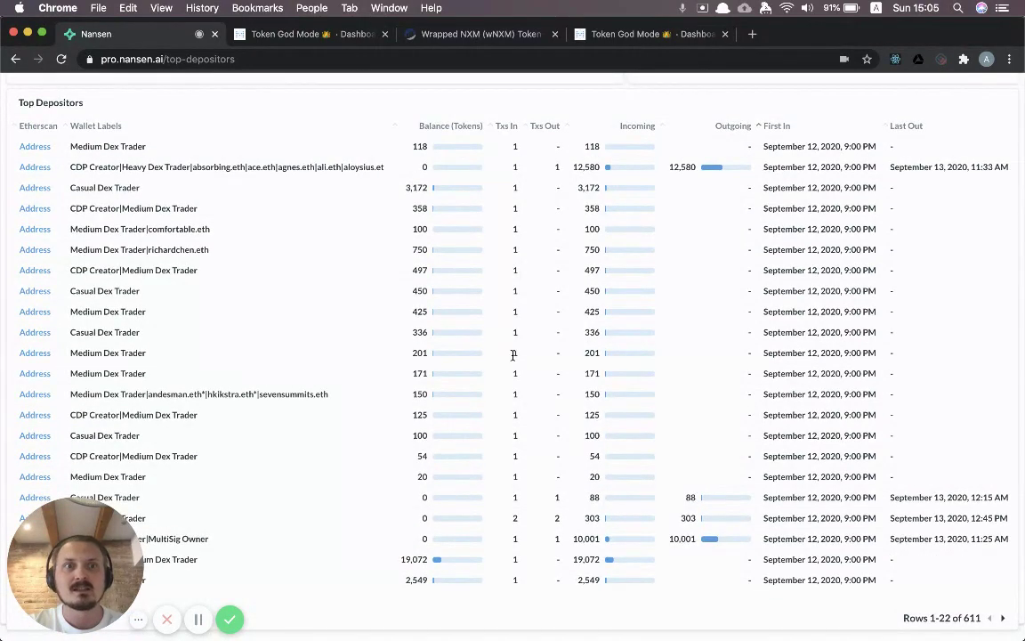
Step: Page forward twice through the depositor list, then back one page
click(1002, 617)
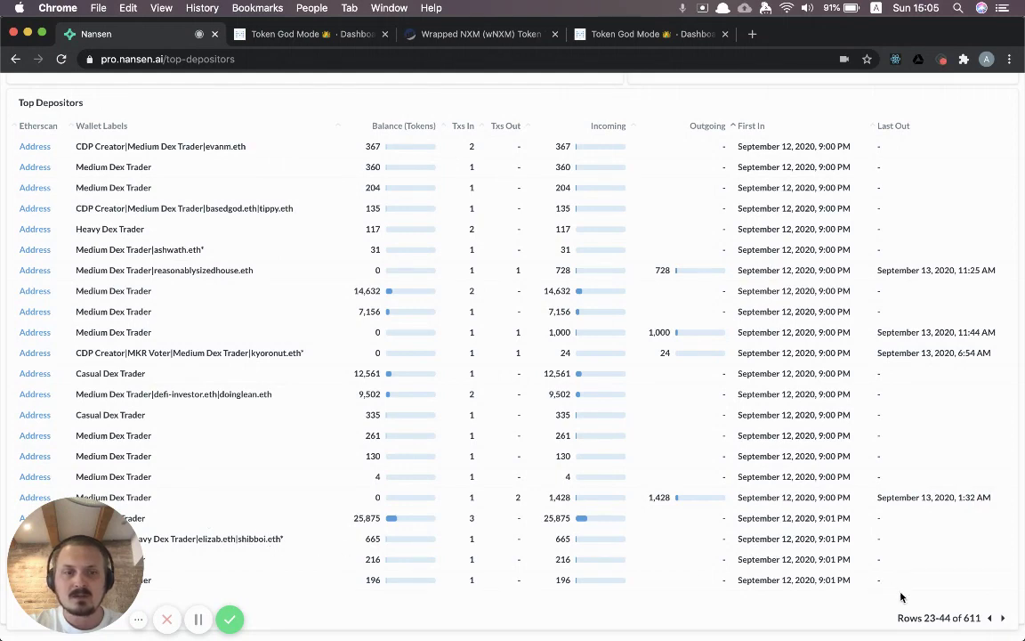
click(1002, 617)
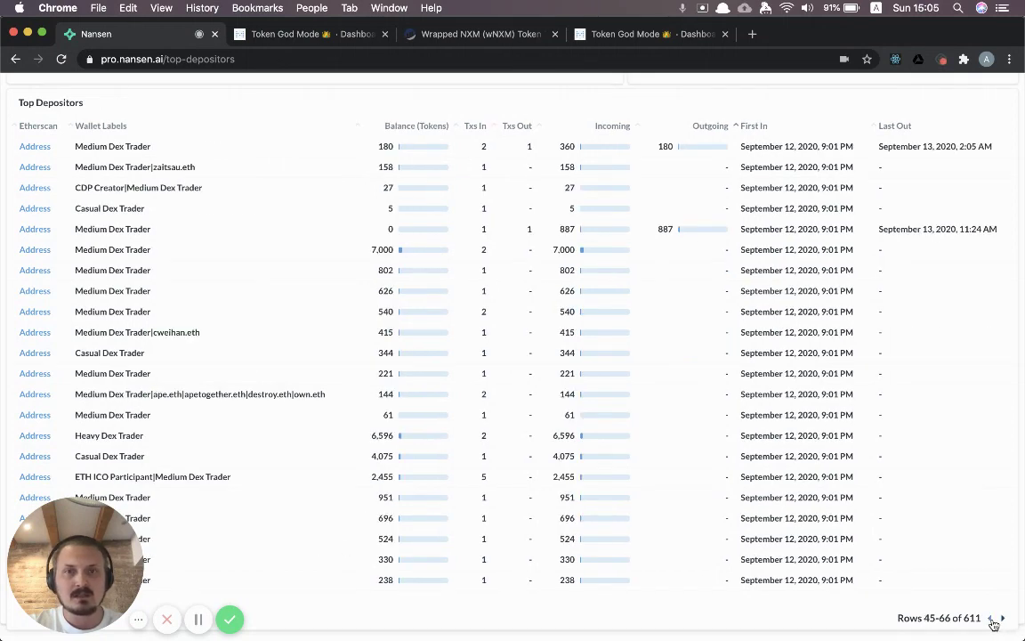
click(991, 618)
Step: Return to page one and sort by Balance (Tokens) descending, topped by 117,043 tokens
click(991, 618)
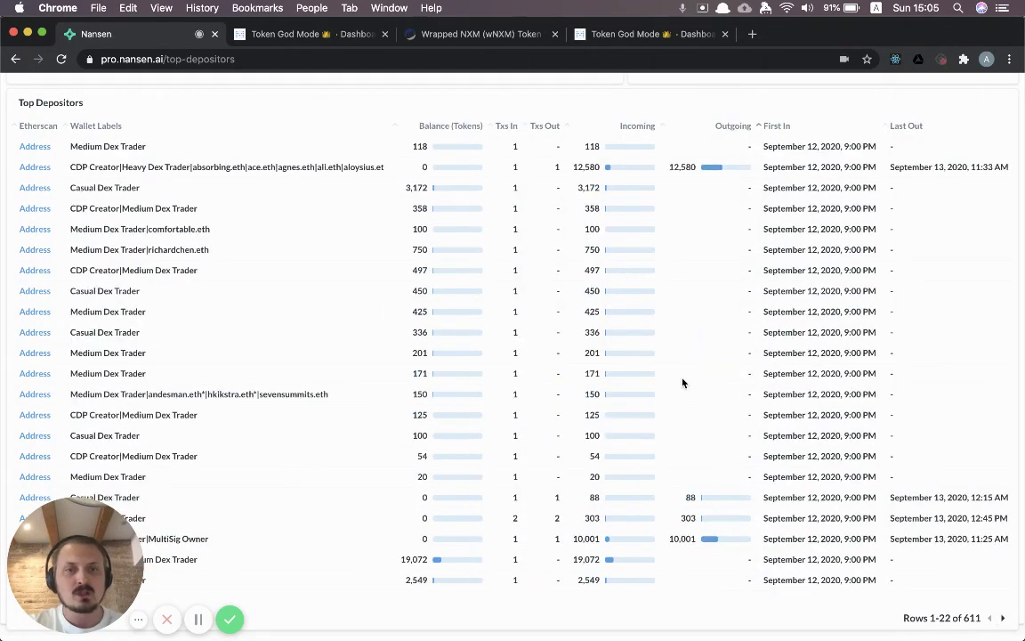
click(443, 122)
click(408, 126)
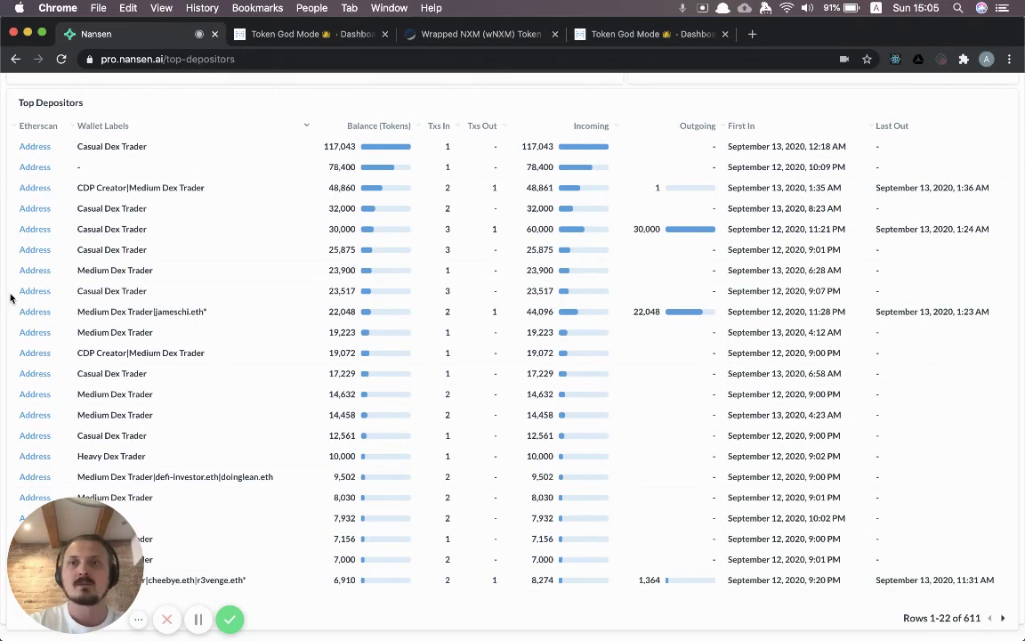
scroll(23, 289, up, 3)
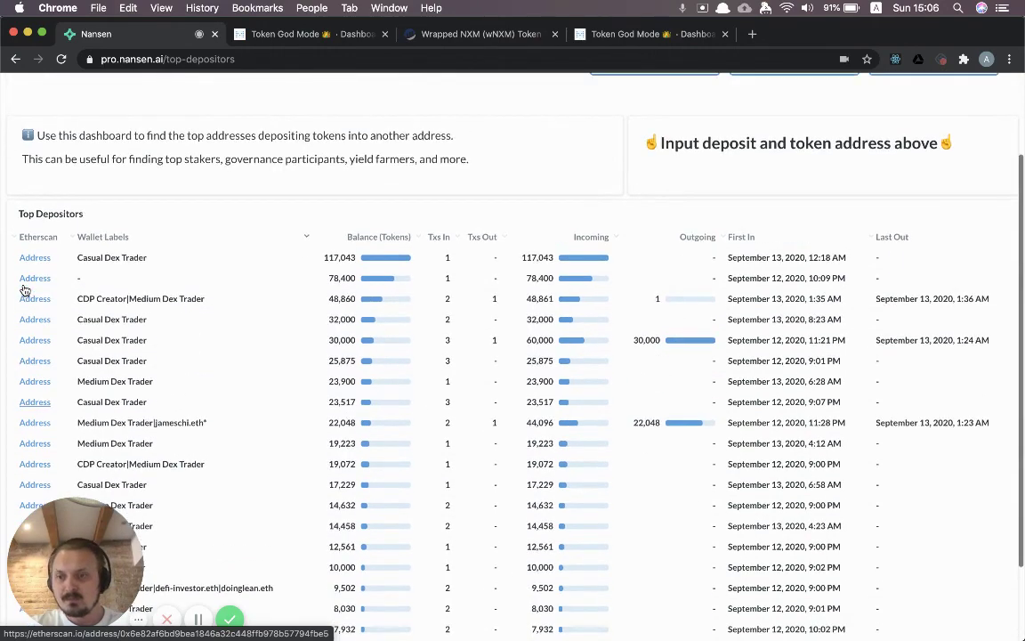
scroll(25, 284, down, 2)
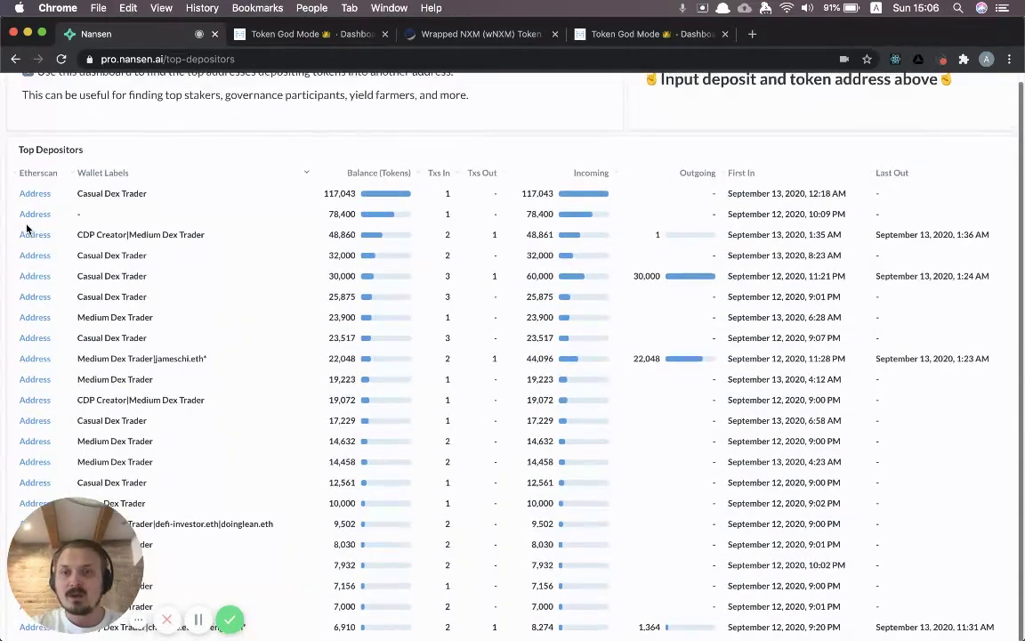
scroll(18, 223, up, 2)
scroll(10, 223, up, 3)
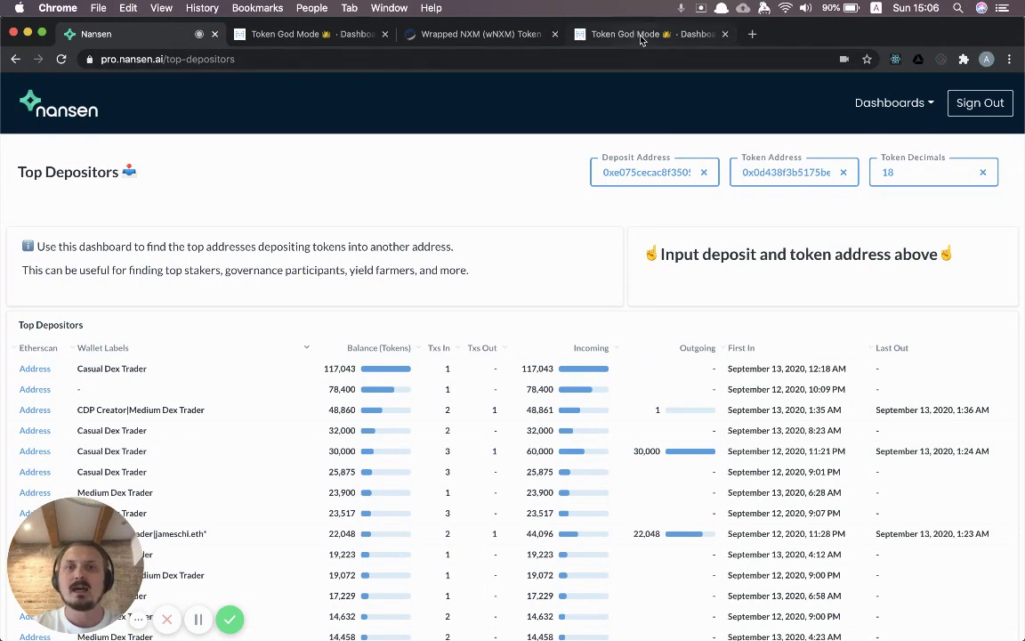
Step: Bring up the WBTC Token God Mode dashboard and scroll down to Balance Changes
drag(628, 34, 506, 38)
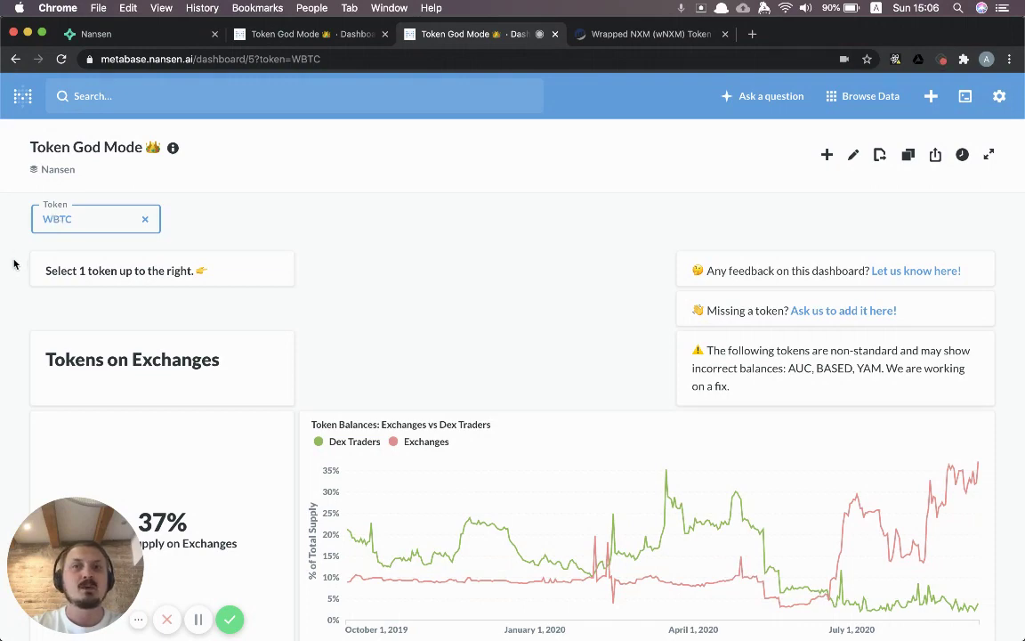
scroll(13, 263, down, 2)
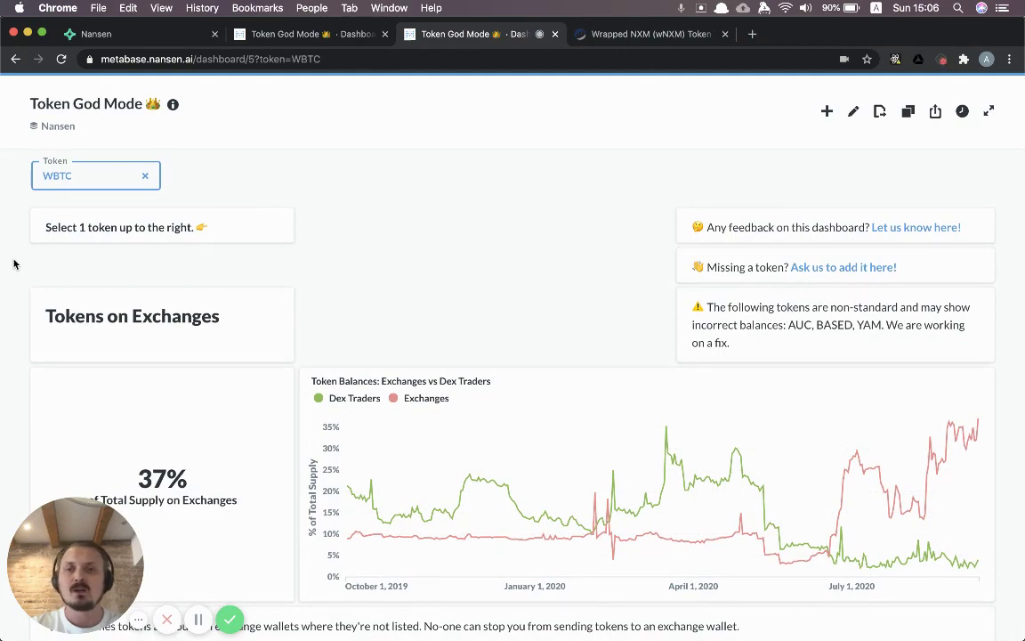
scroll(13, 263, down, 10)
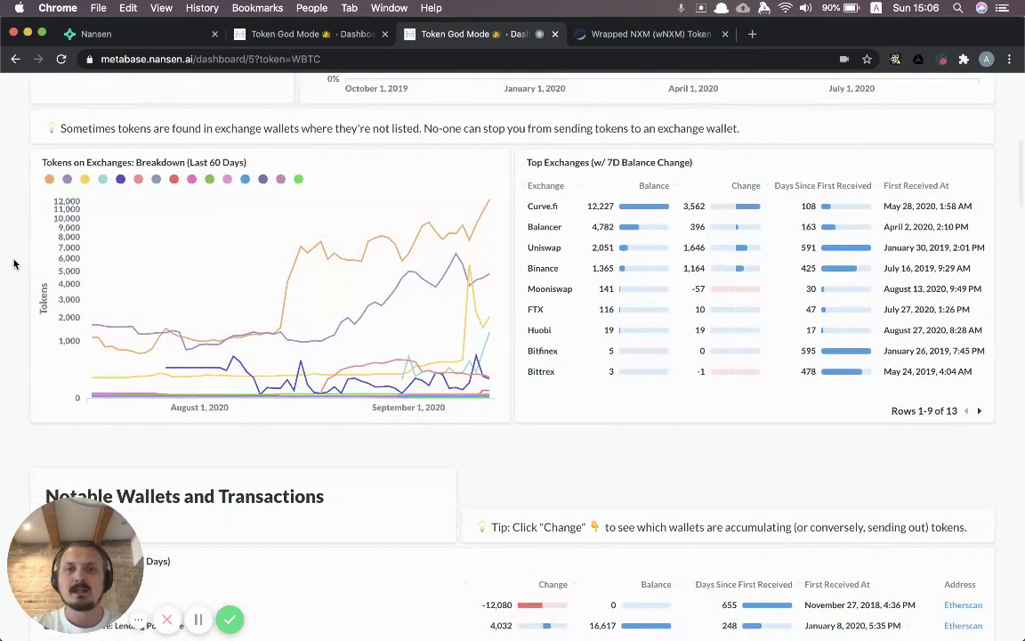
scroll(13, 263, down, 8)
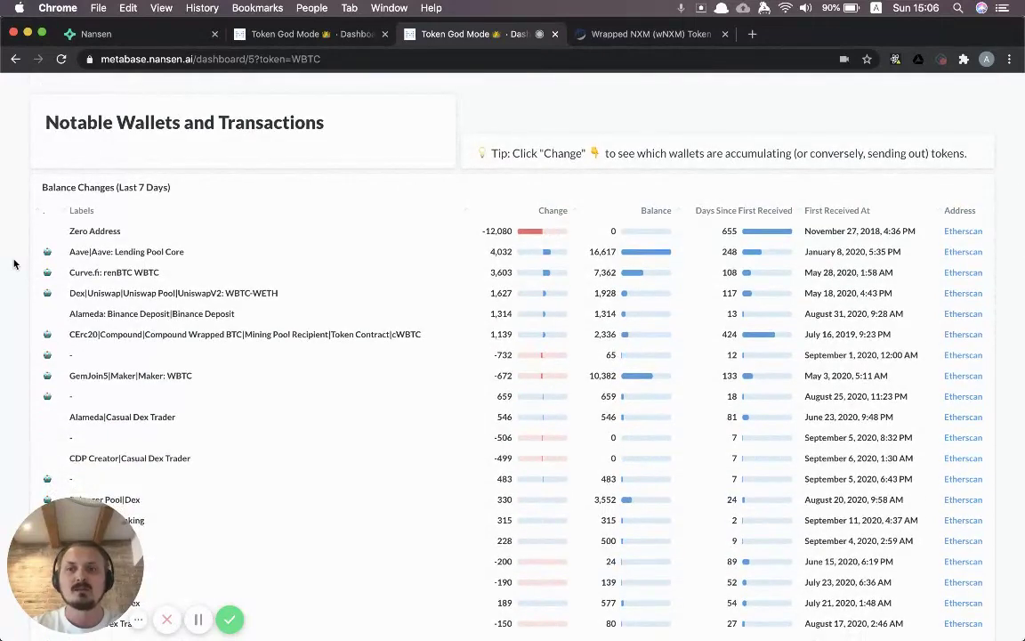
scroll(13, 264, down, 1)
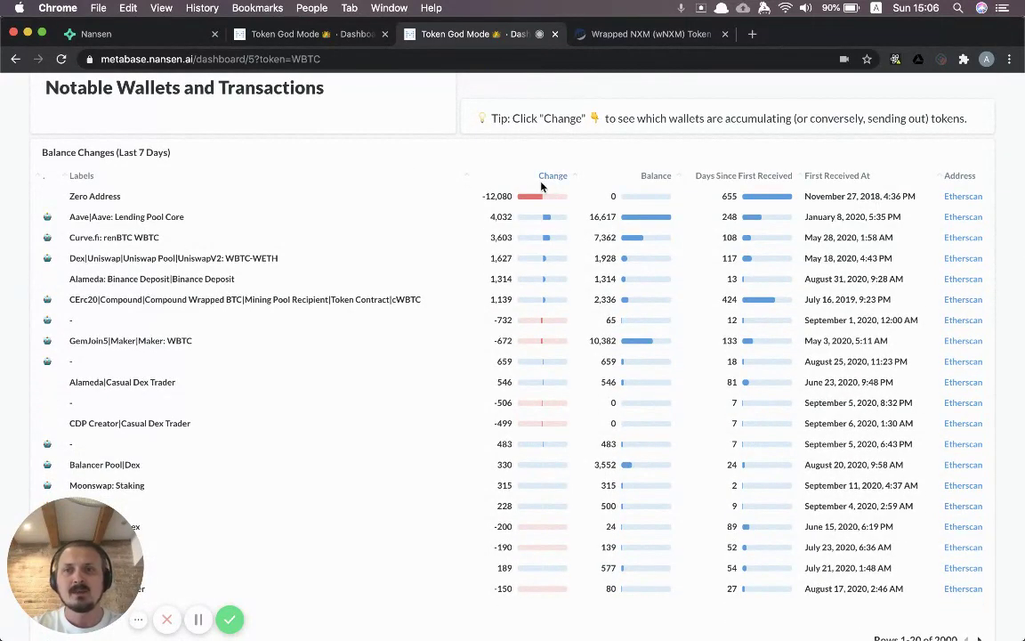
Step: Sort WBTC balance changes by Change descending and select the Moonswap: Staking label
click(549, 177)
click(540, 177)
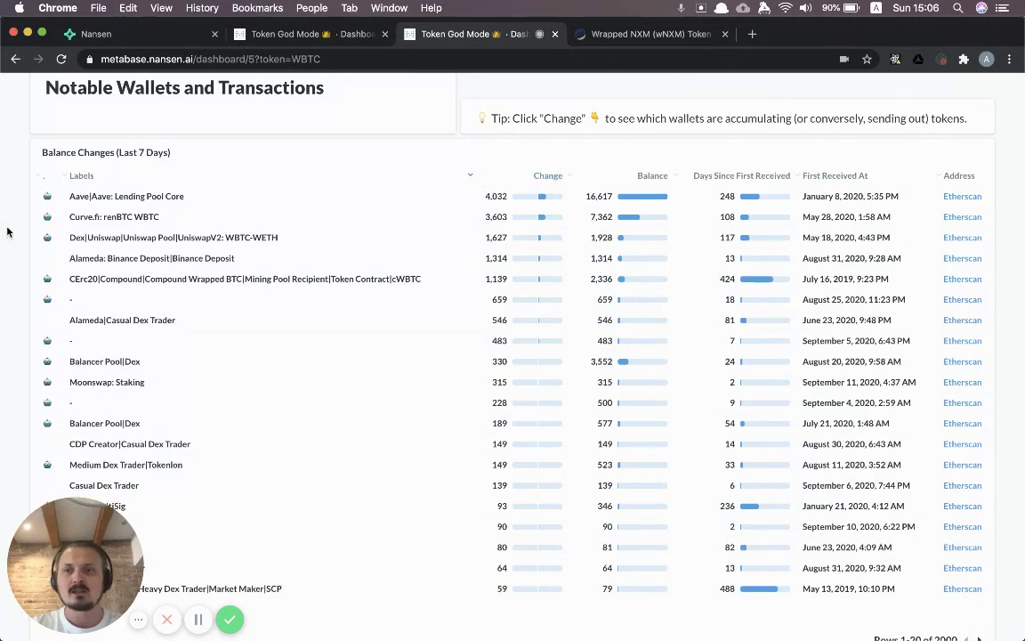
scroll(11, 232, down, 1)
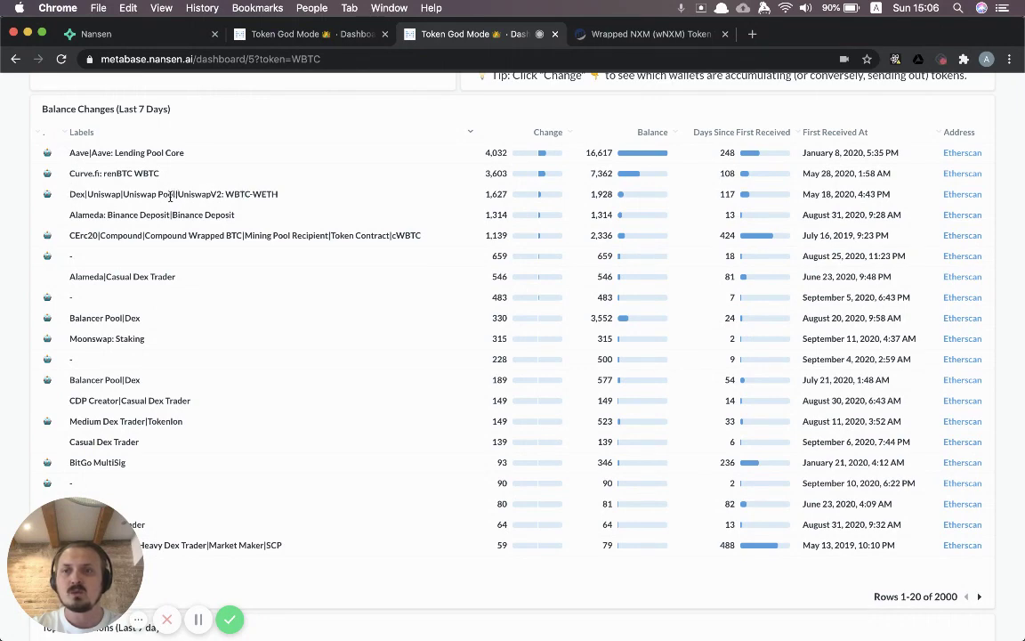
scroll(11, 236, down, 1)
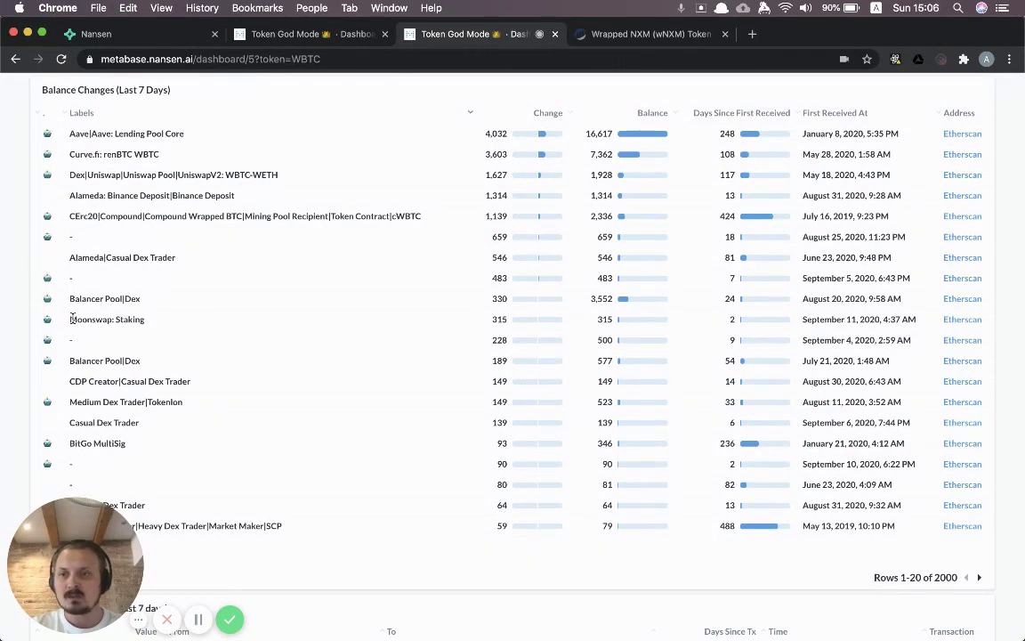
drag(65, 320, 147, 320)
Step: Select the Moonswap: Staking contract address on its Etherscan page for copying
click(164, 324)
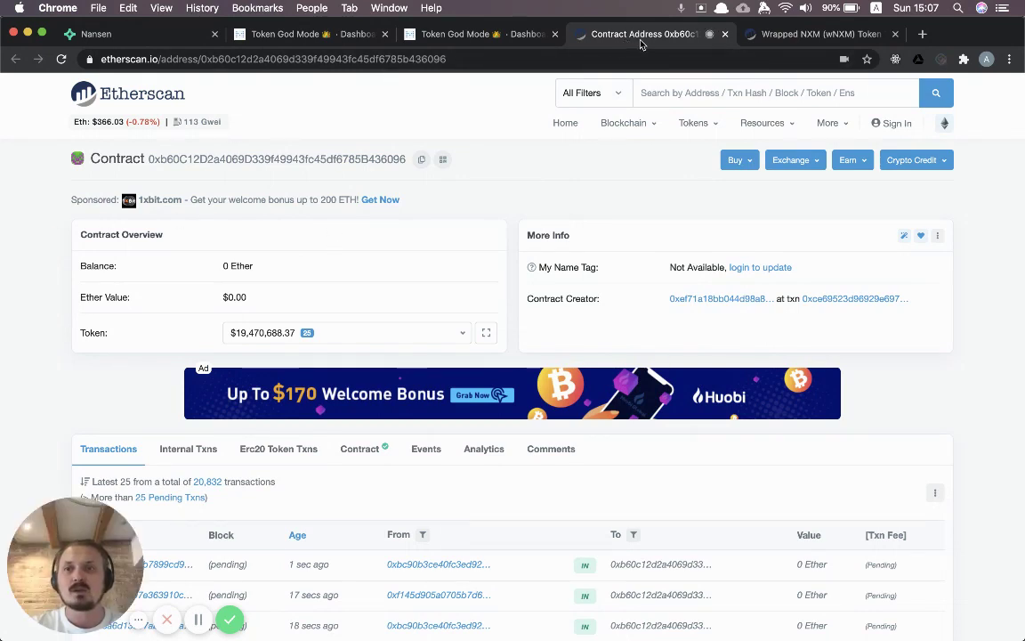
drag(640, 35, 472, 36)
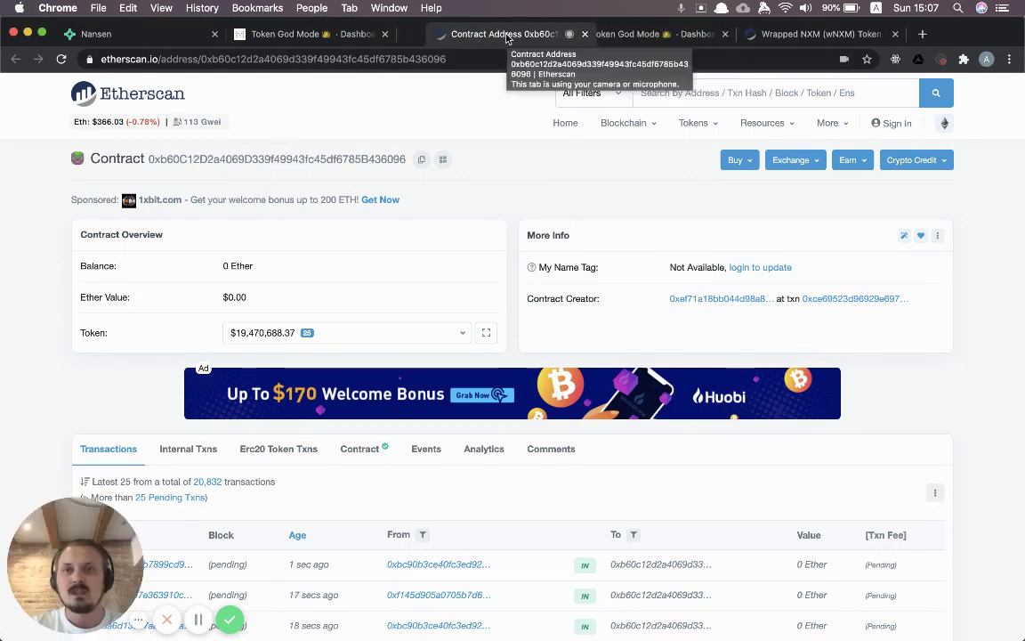
double_click(333, 57)
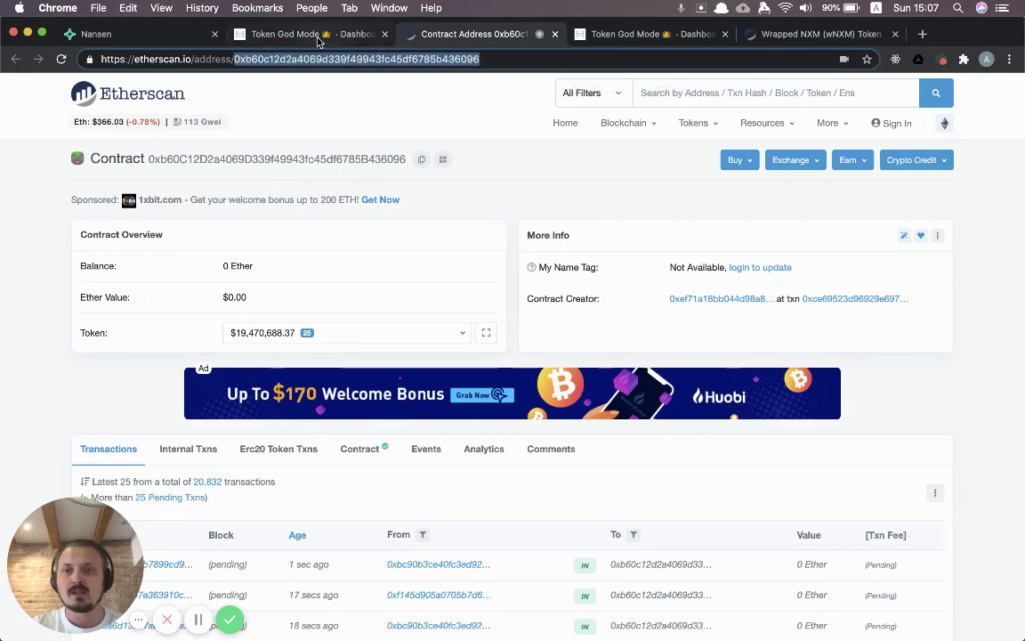
Step: Return to the Nansen Top Depositors dashboard, still led by the 117,043-token Casual Dex Trader
click(318, 36)
scroll(445, 178, up, 6)
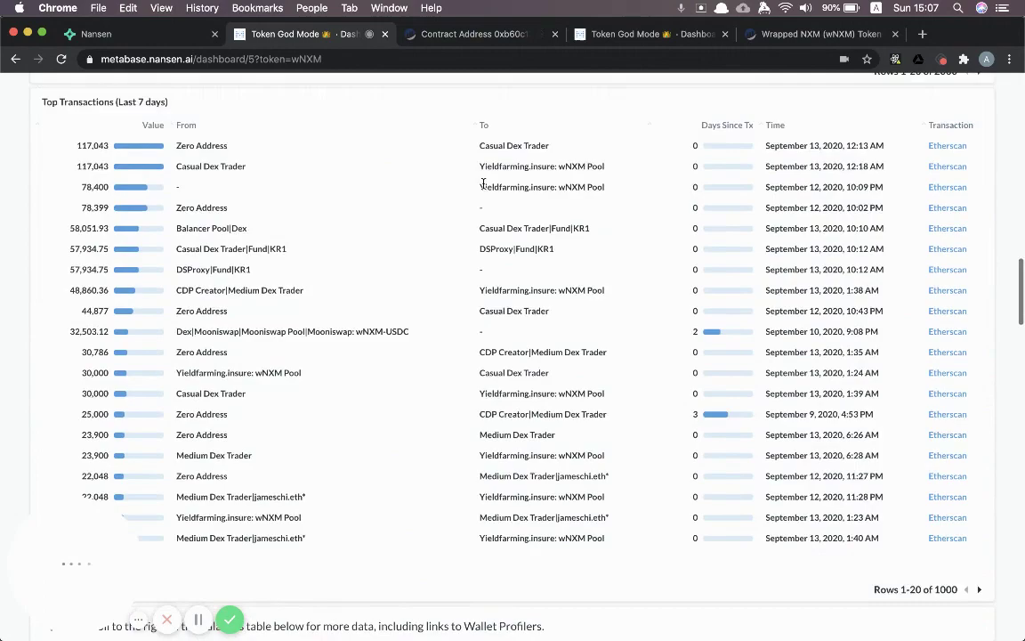
scroll(482, 185, up, 10)
key(super+1)
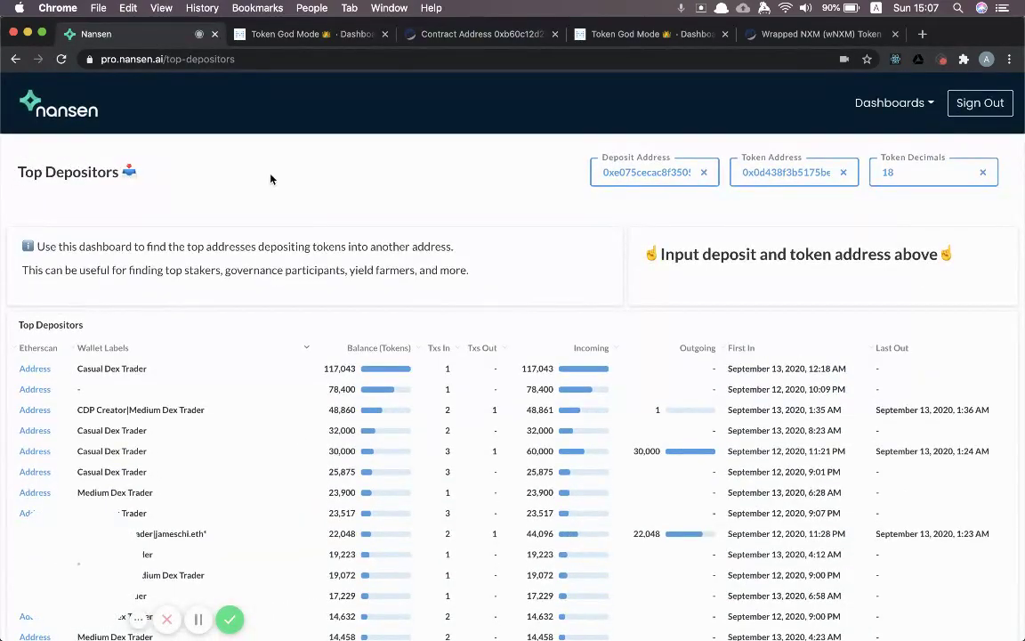
Step: Paste the Moonswap staking contract address into Deposit Address, then go back to its Etherscan page
double_click(652, 171)
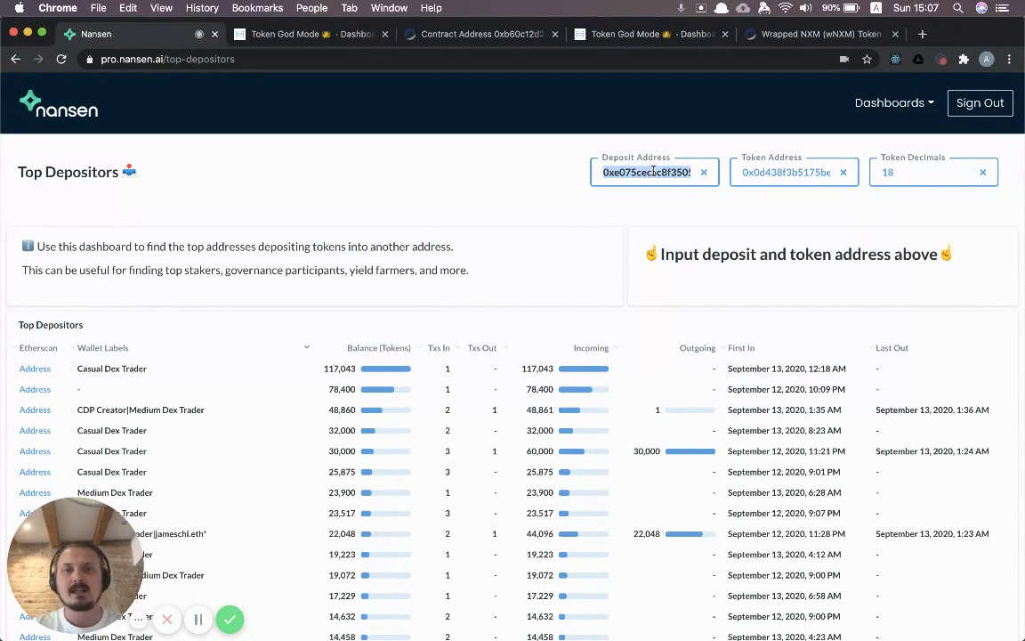
key(super+v)
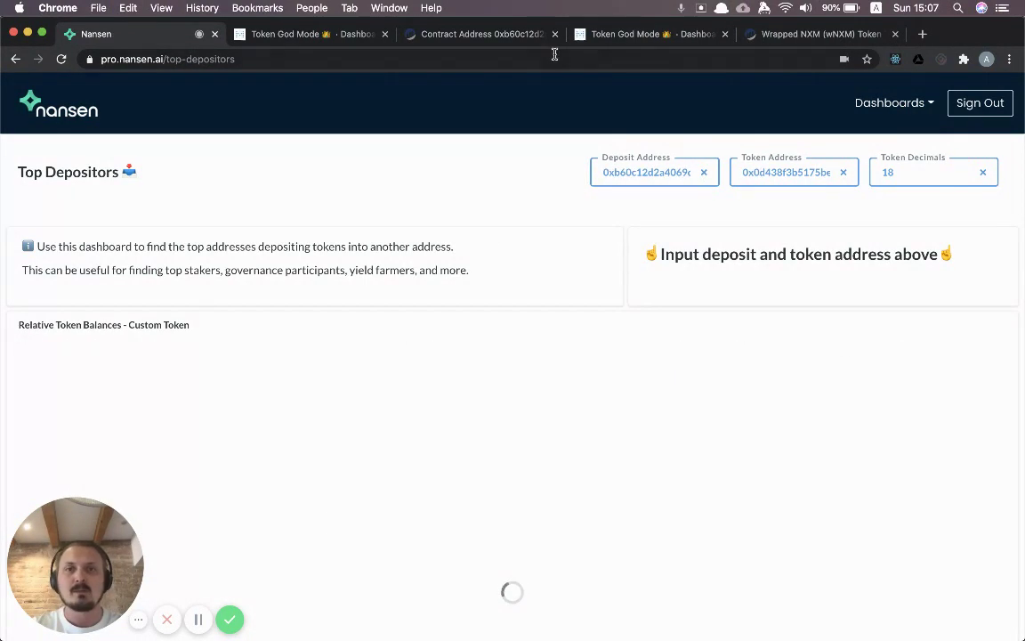
click(497, 35)
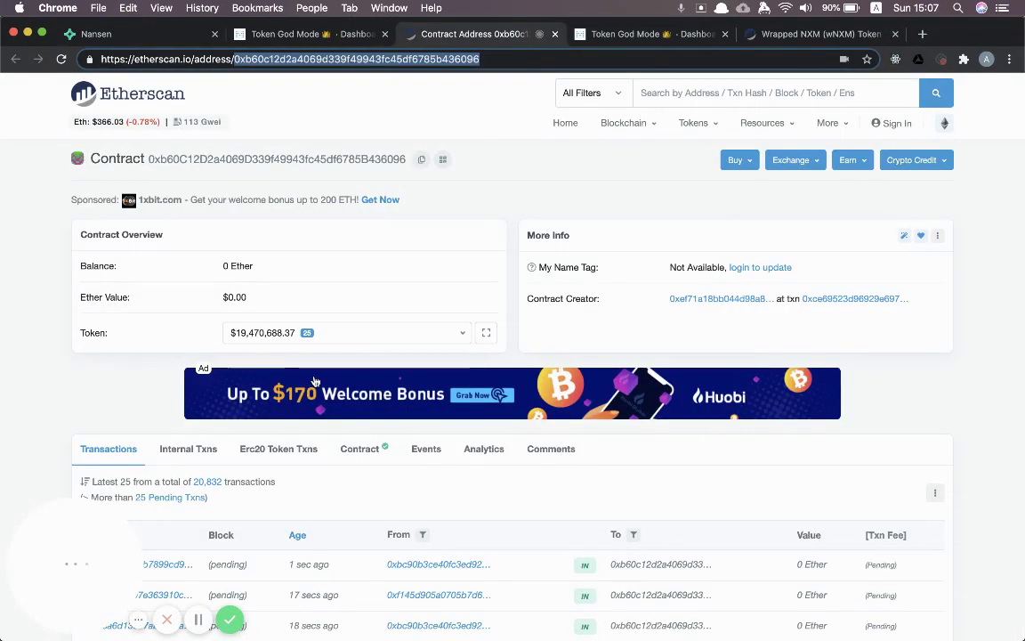
Step: Show the contract's 314.9386105 Wrapped BTC holdings and copy the WBTC token contract address
click(318, 334)
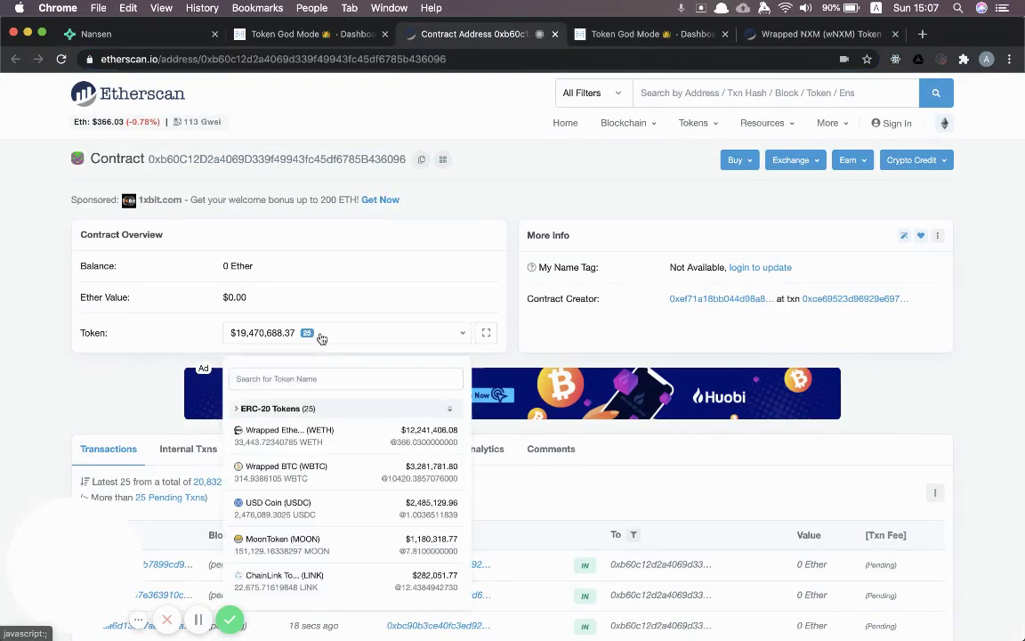
click(331, 469)
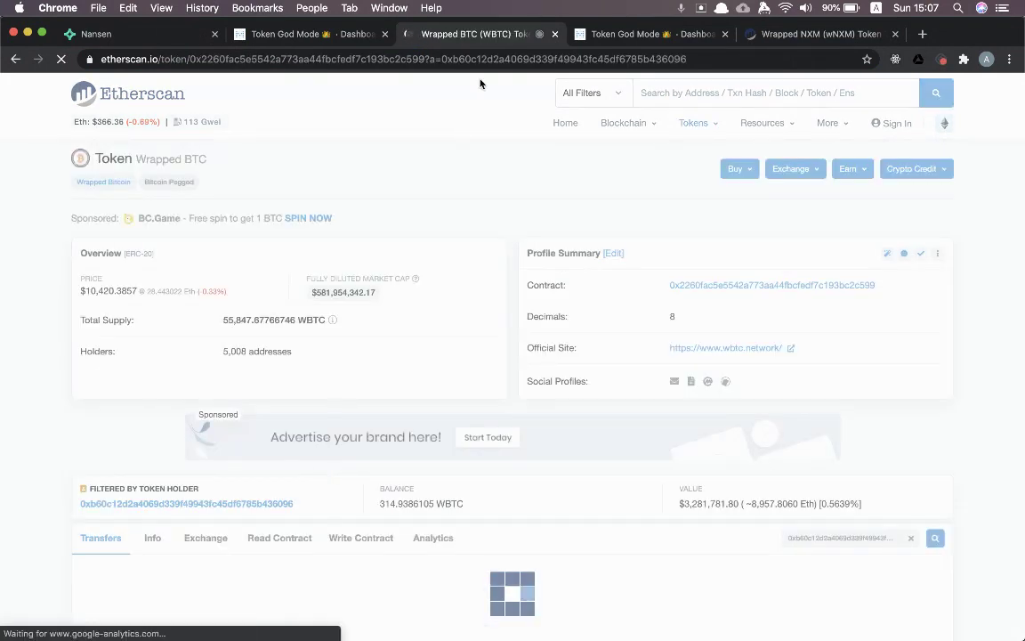
double_click(292, 59)
key(super+c)
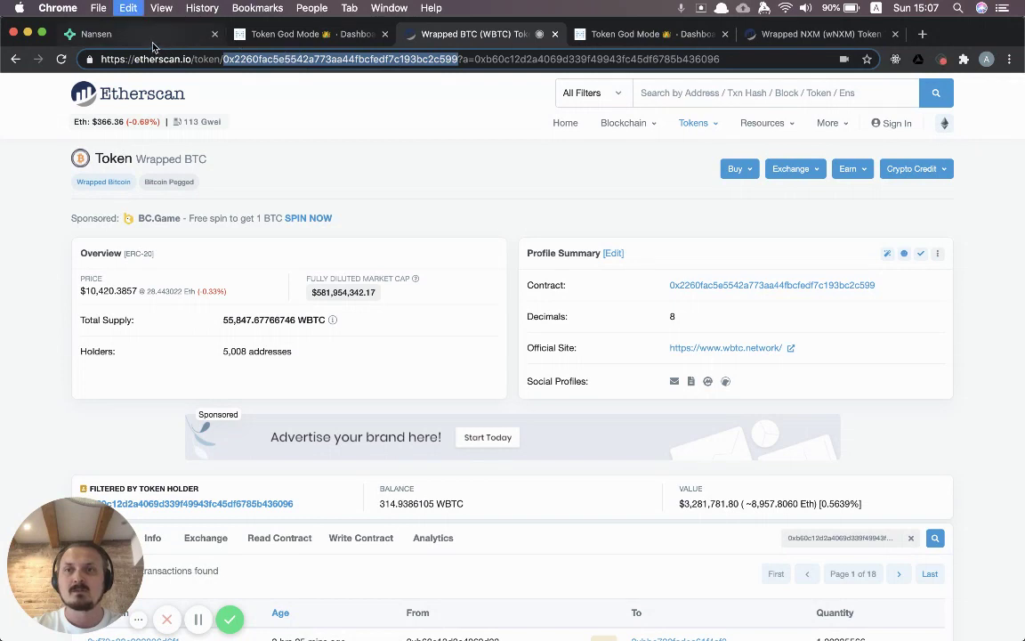
Step: Paste the WBTC token contract address into Nansen's Token Address field
click(153, 40)
double_click(777, 172)
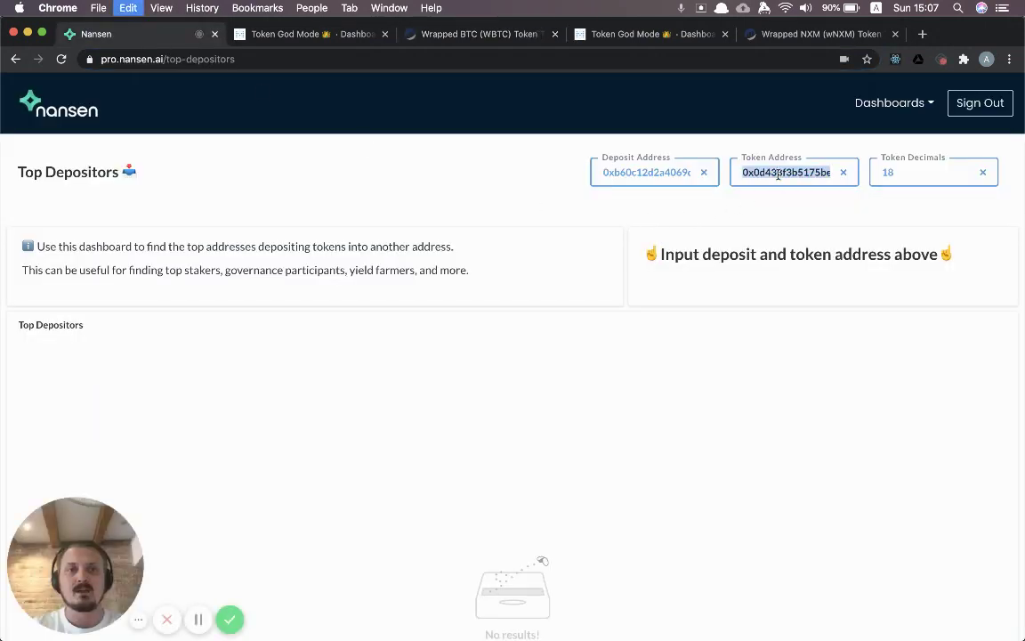
key(super+v)
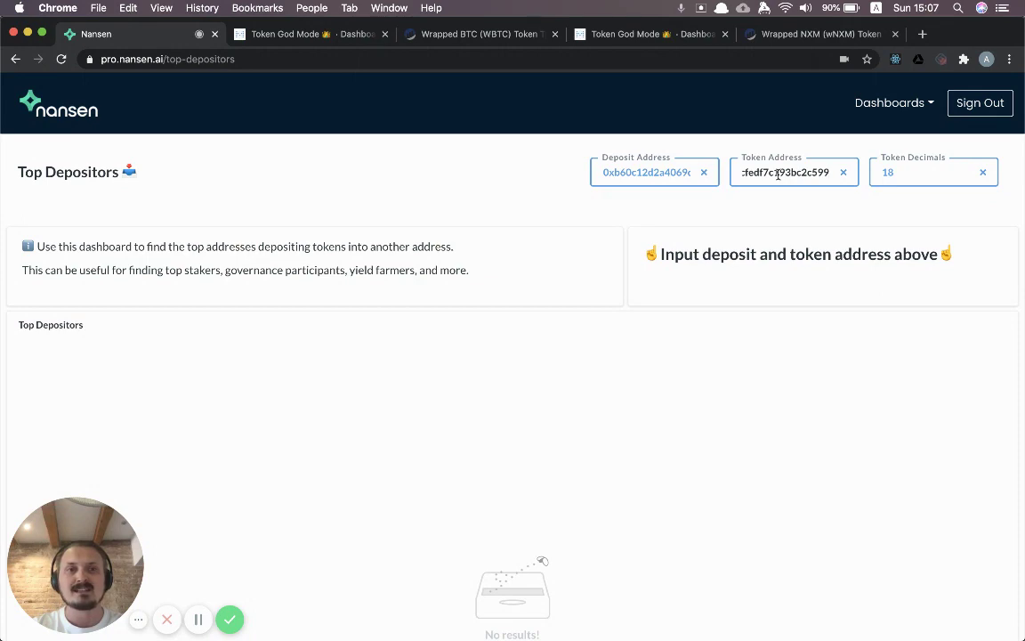
Step: Check WBTC's decimals on Etherscan and set Token Decimals to 8
click(455, 34)
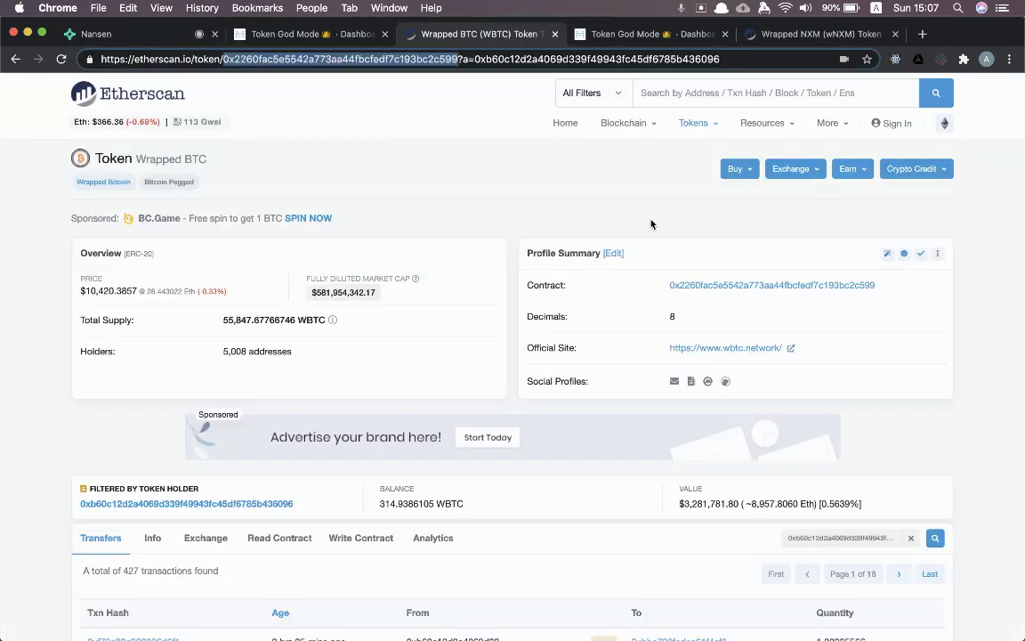
key(super+1)
double_click(888, 172)
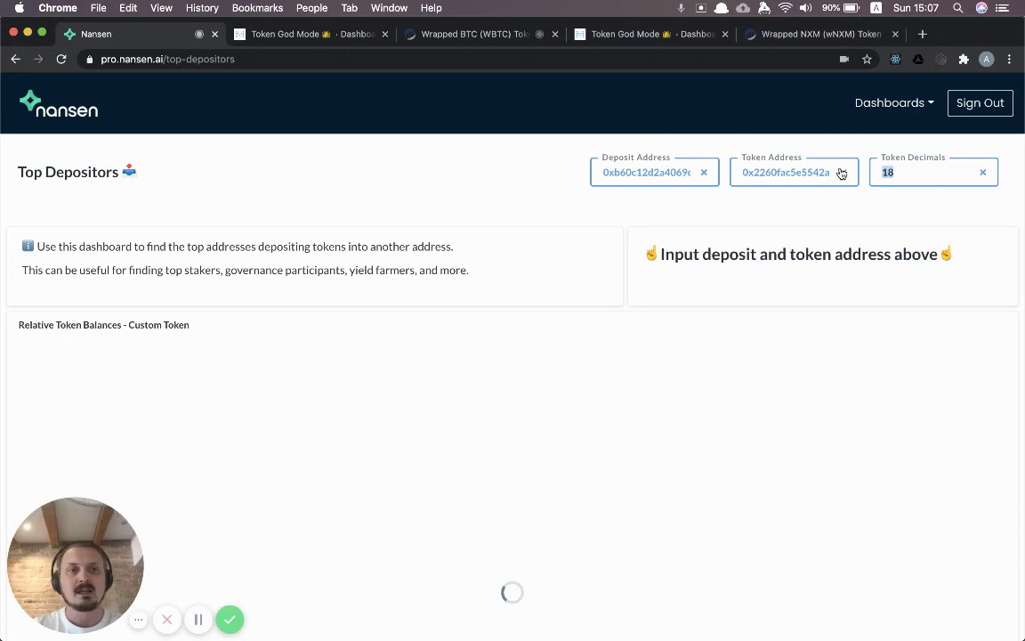
text(8)
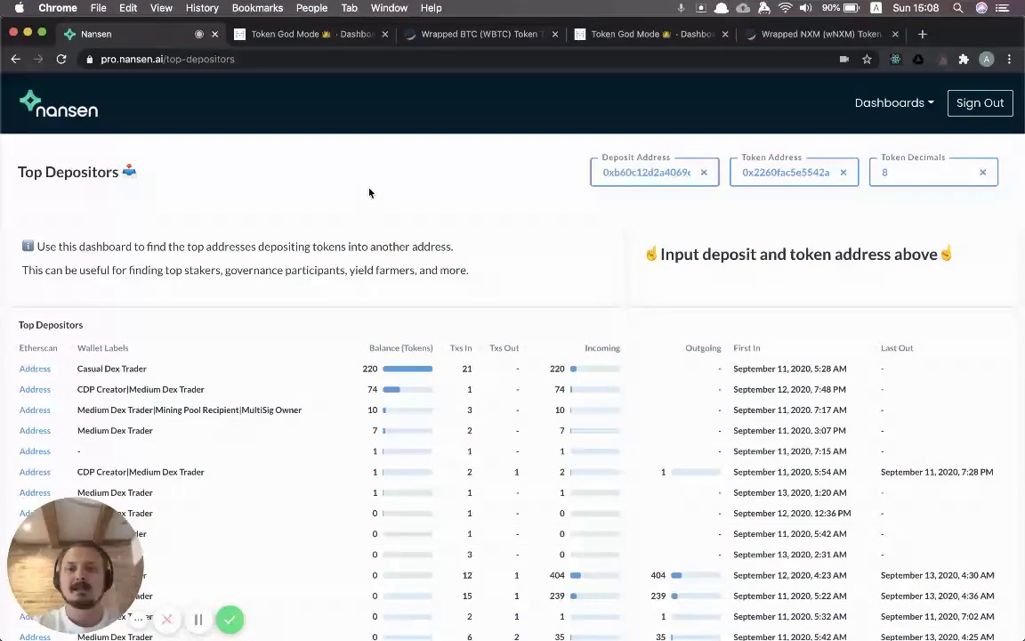
Step: Review the depositor wallet labels, highlighting CDP Creator|Medium Dex Trader and the third depositor's labels
scroll(3, 214, down, 2)
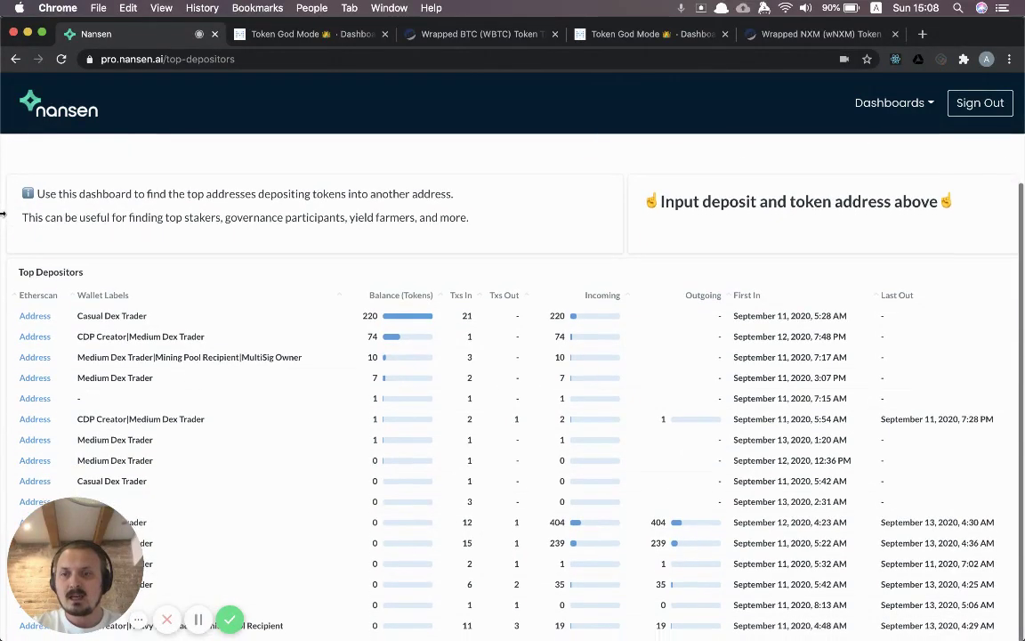
scroll(2, 213, down, 2)
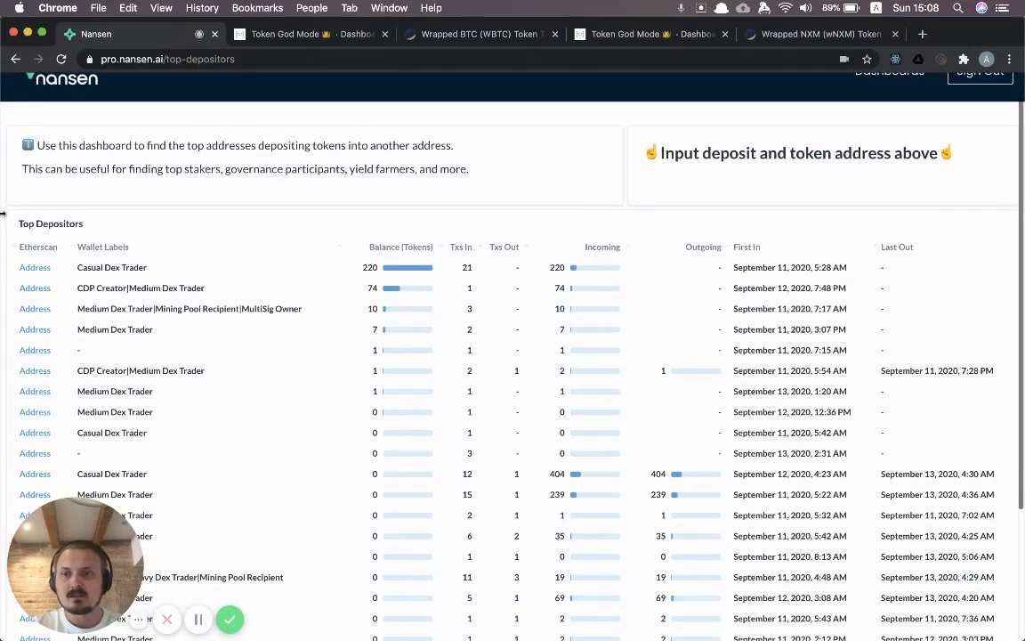
scroll(3, 214, down, 2)
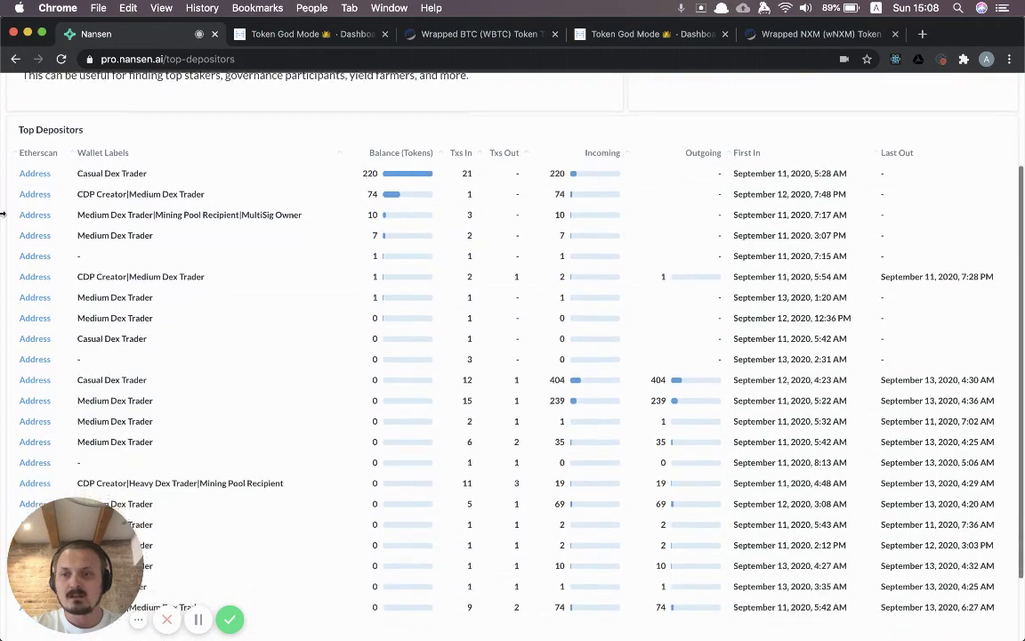
scroll(3, 214, up, 1)
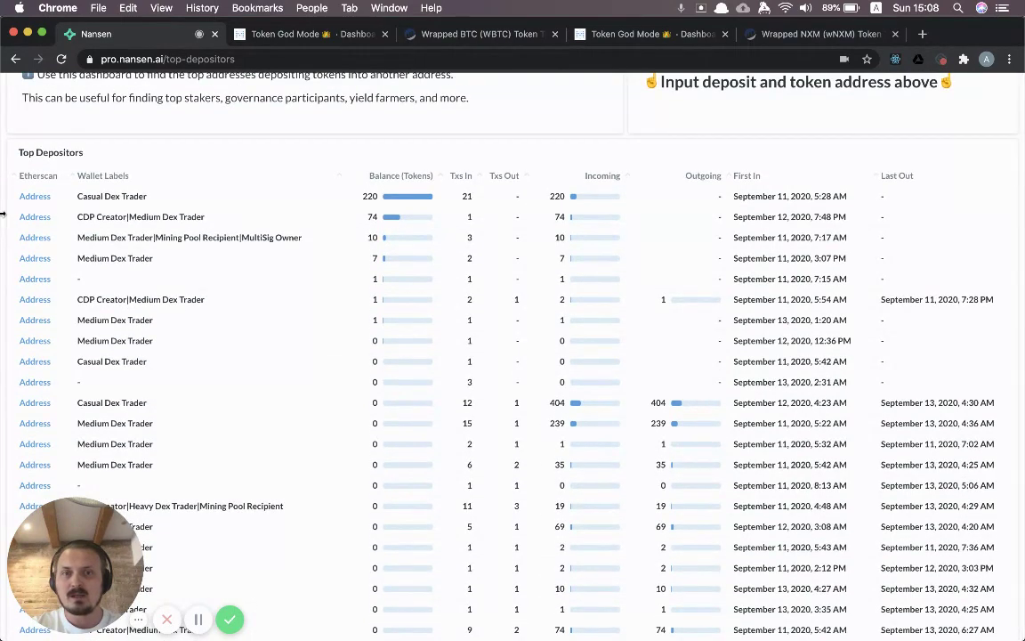
scroll(3, 213, up, 1)
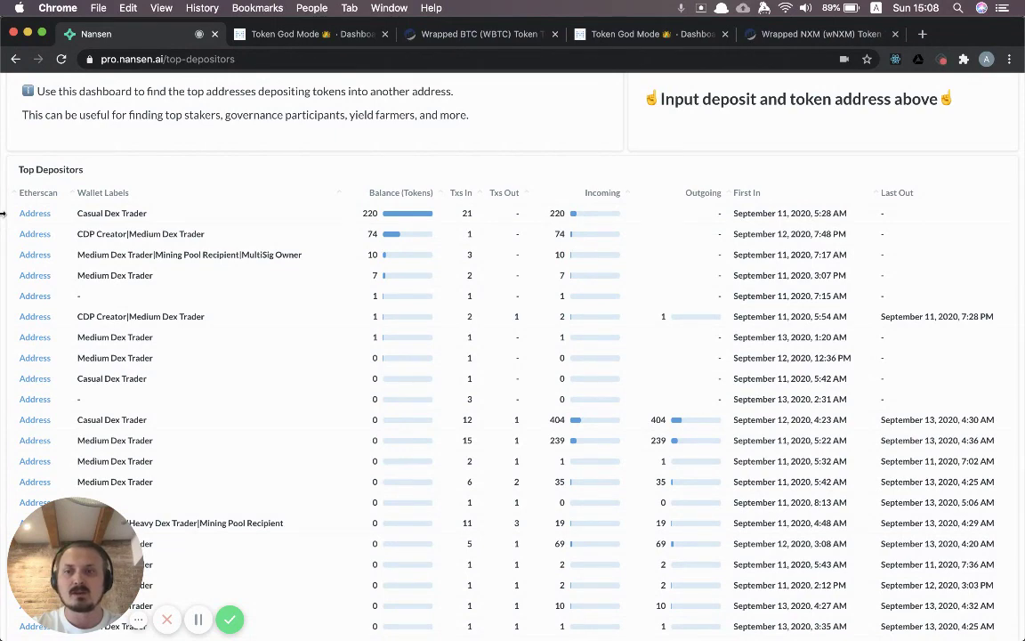
scroll(2, 221, up, 1)
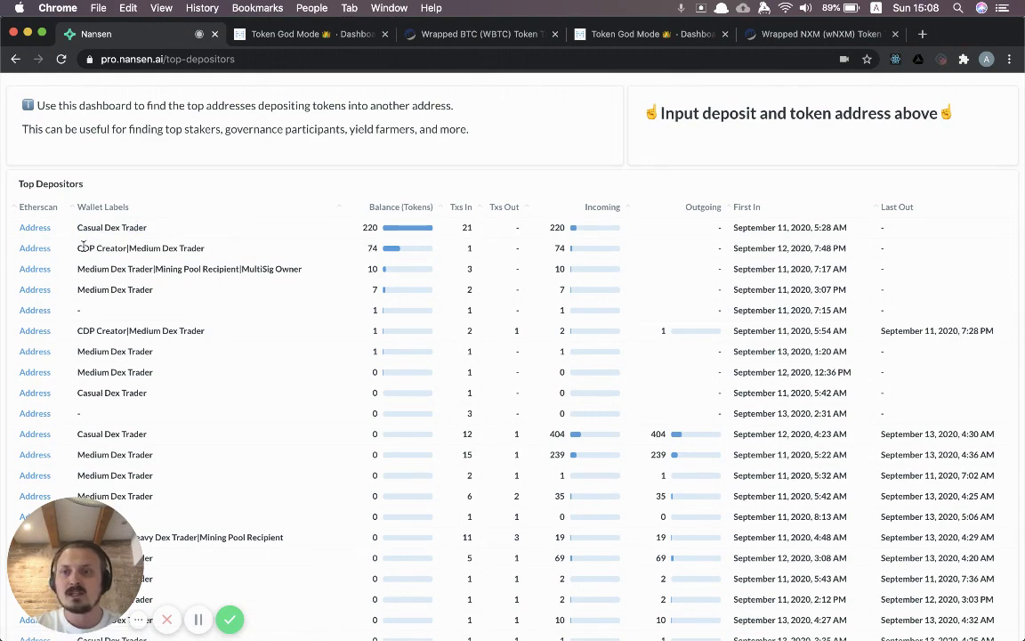
drag(82, 247, 203, 248)
click(307, 268)
drag(309, 268, 104, 269)
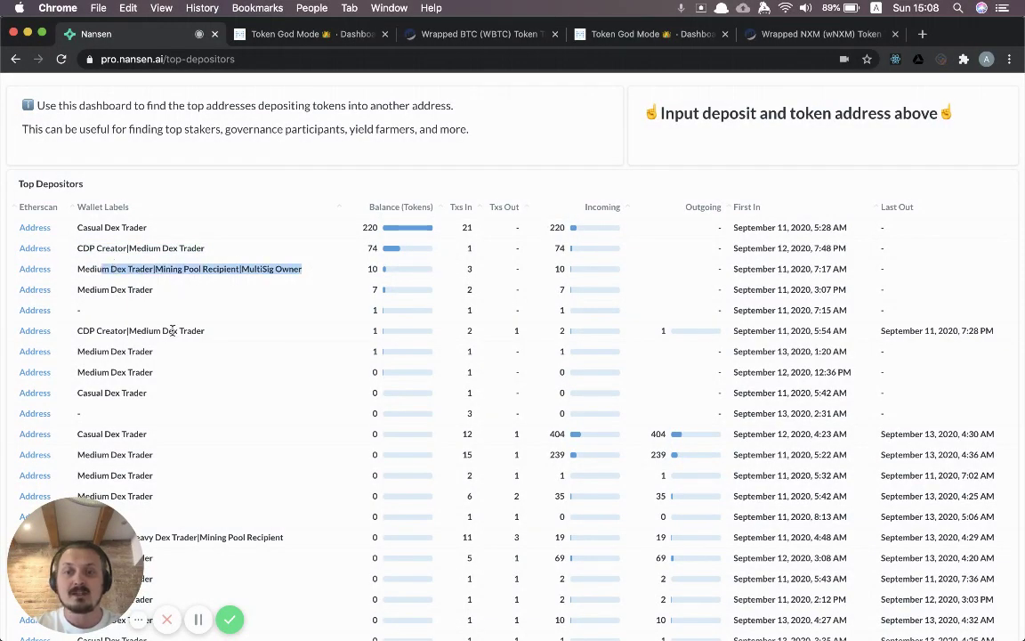
Step: Switch to the WBTC Token God Mode dashboard with its last-7-days balance changes
scroll(172, 332, down, 3)
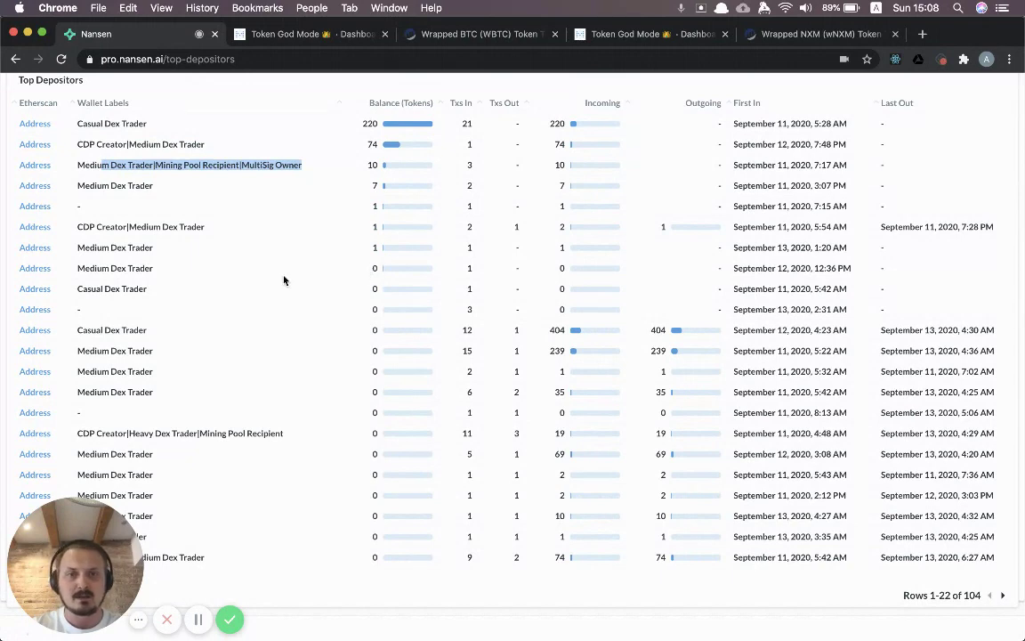
scroll(283, 279, up, 1)
click(152, 200)
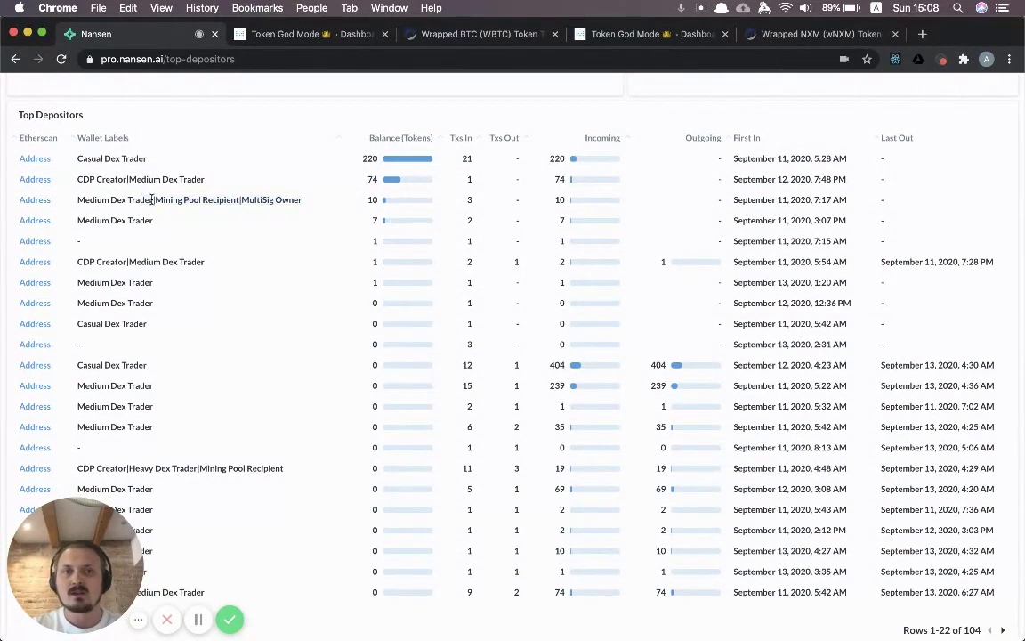
scroll(146, 208, up, 1)
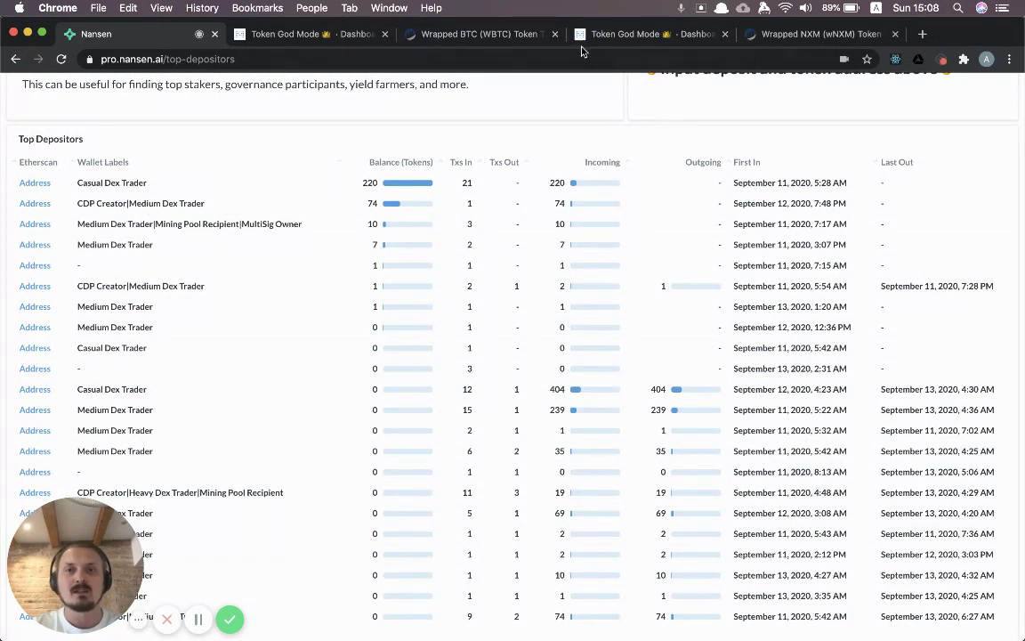
click(638, 37)
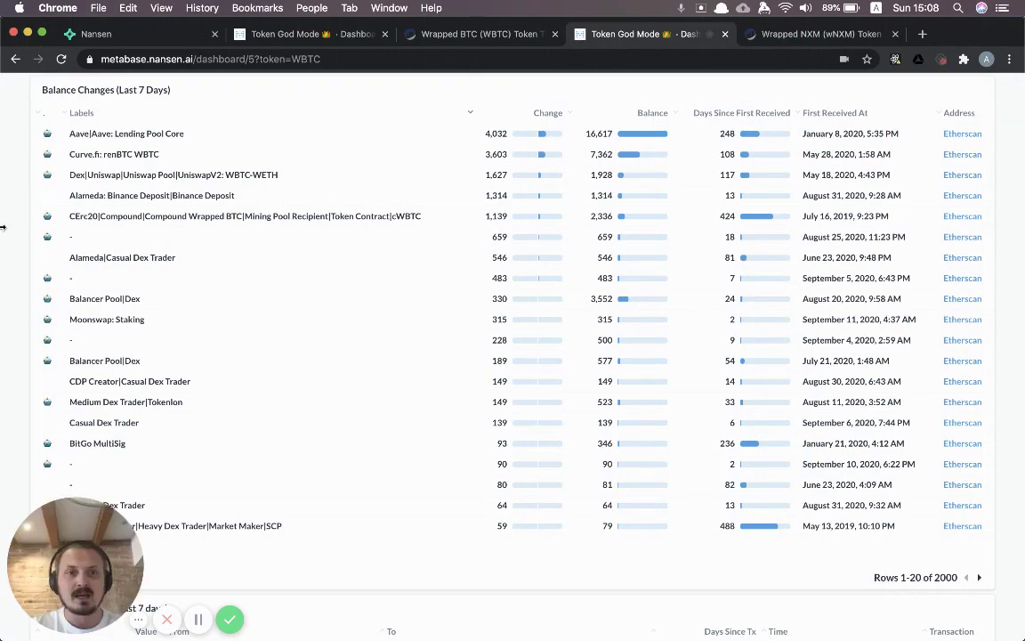
Step: Bring back the Top Depositors dashboard listing WBTC depositors, led by the 220-token Casual Dex Trader
click(137, 38)
scroll(13, 222, up, 4)
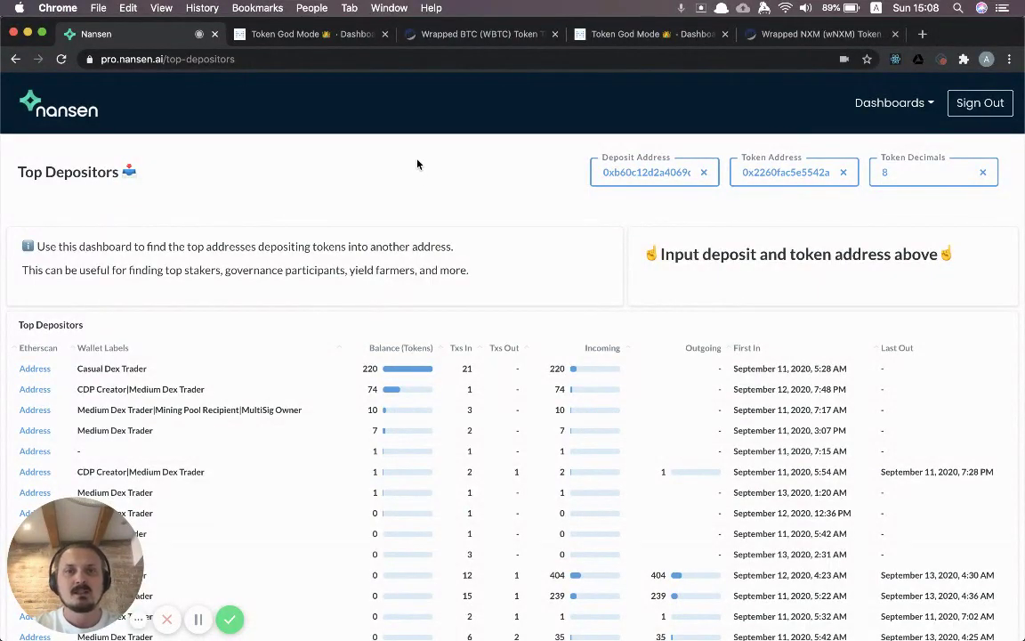
Step: Reload Top Depositors from a '/?' URL carrying deposit_address and token_address parameters
double_click(328, 58)
click(329, 59)
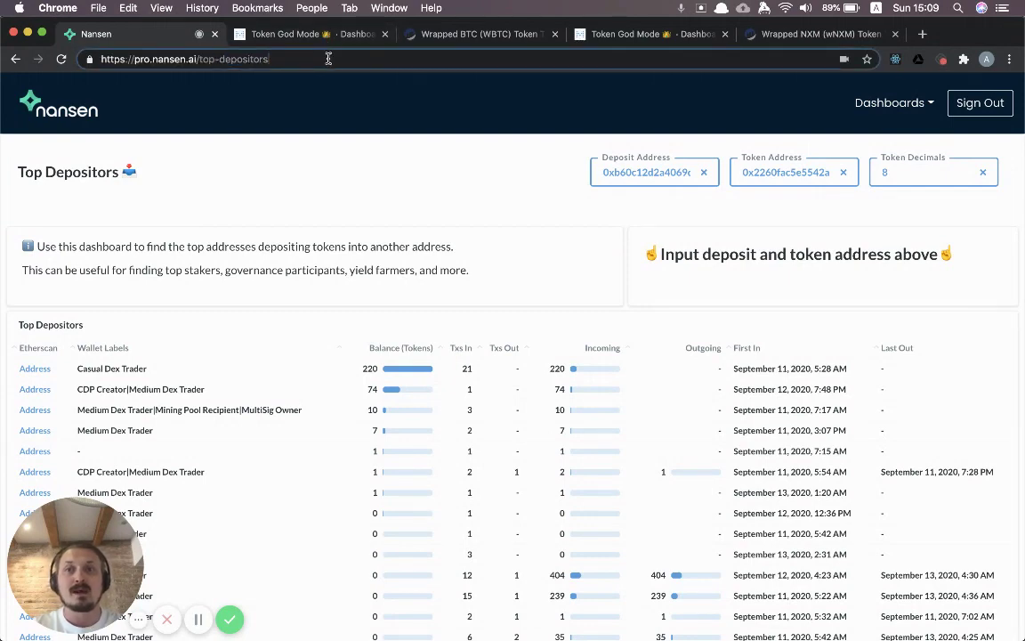
text(/?)
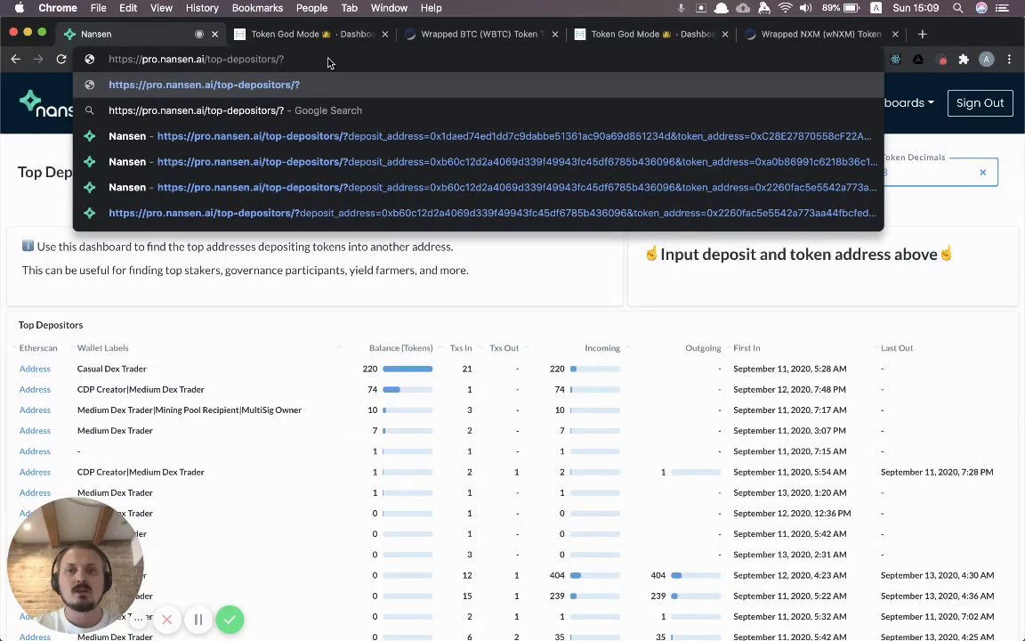
key(Down)
key(Down)
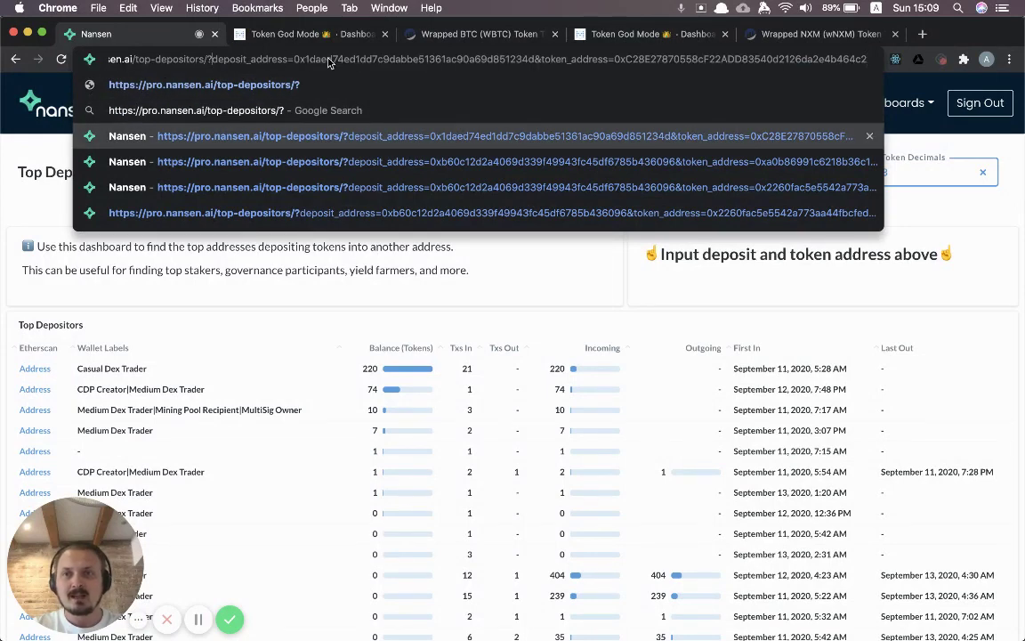
key(alt+shift+Right)
key(Right)
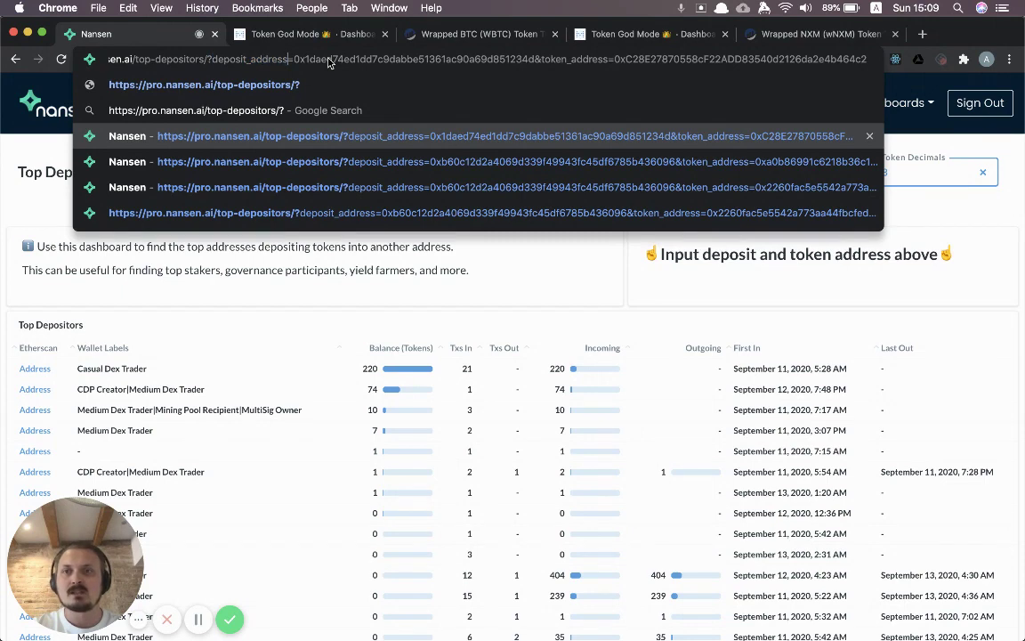
key(alt+shift+Right)
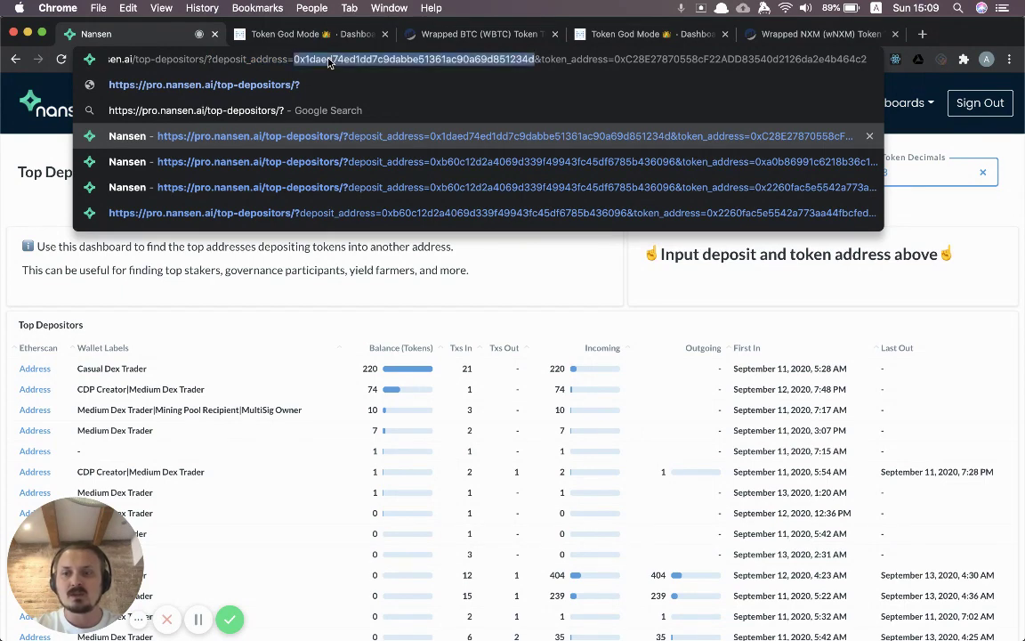
key(Right)
key(alt+shift+Right)
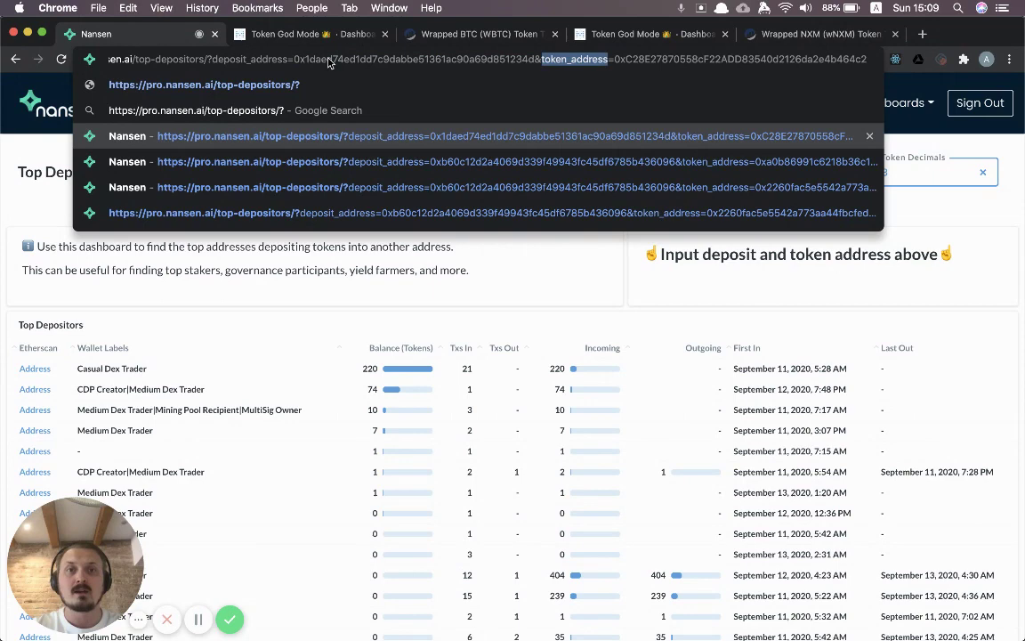
key(Right)
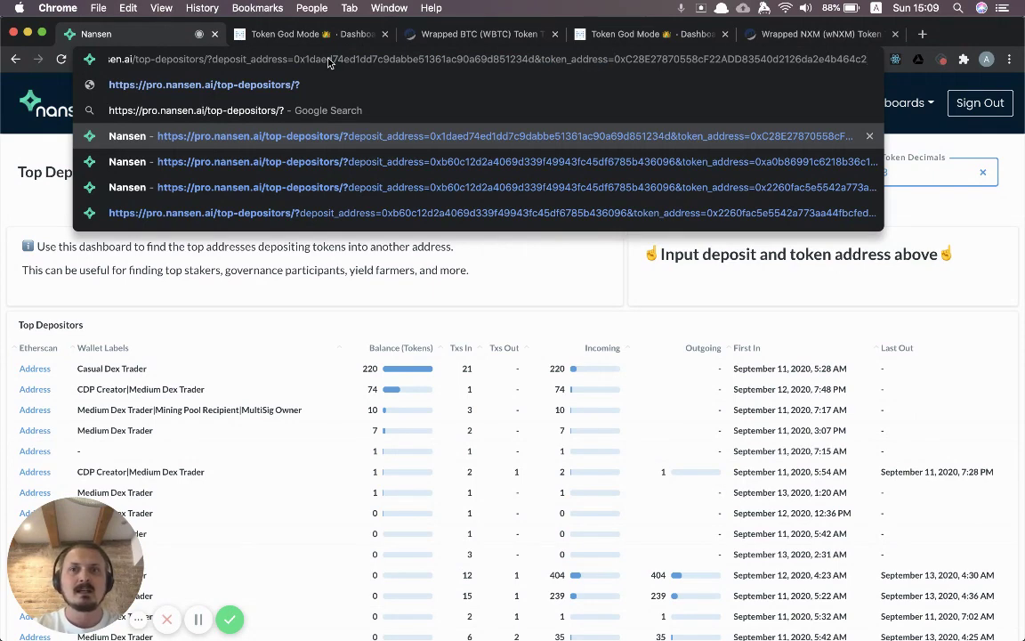
key(Return)
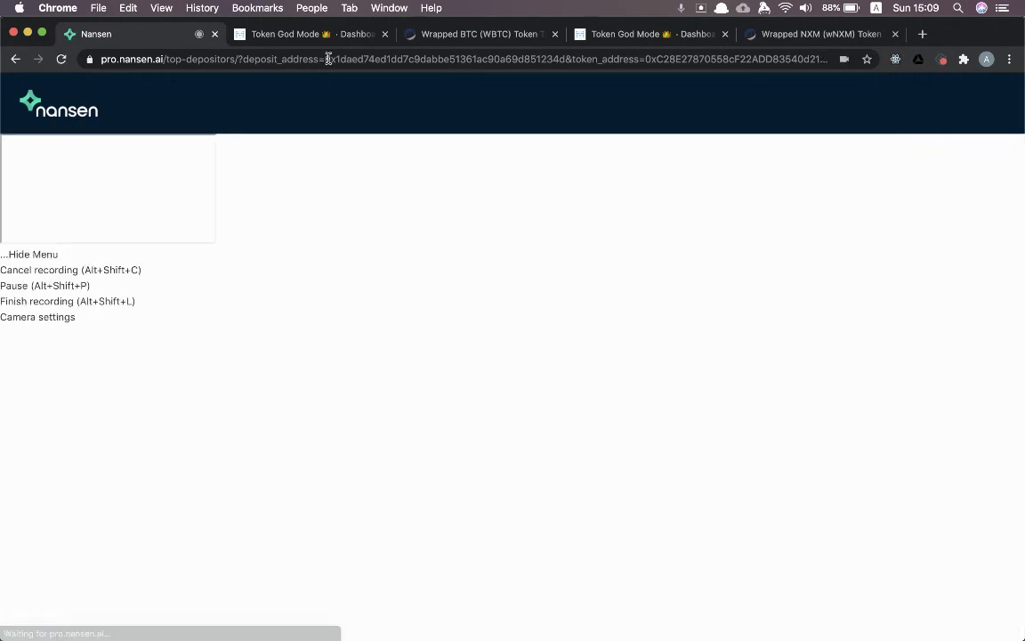